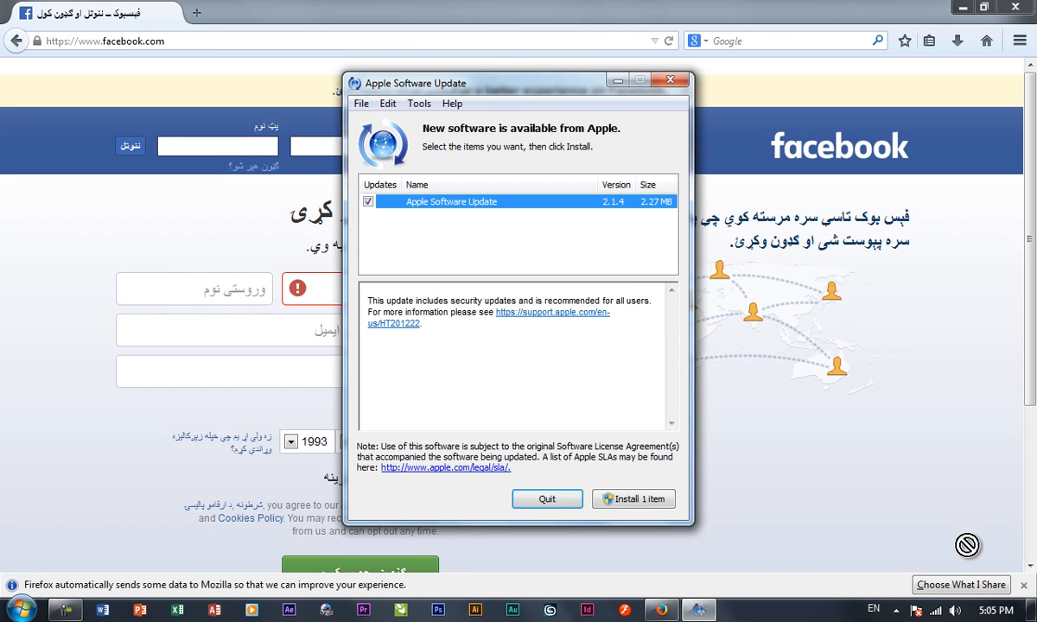
Step: Quit the Apple Software Update window offering version 2.1.4 to uncover Facebook's sign-up page
left_click(557, 499)
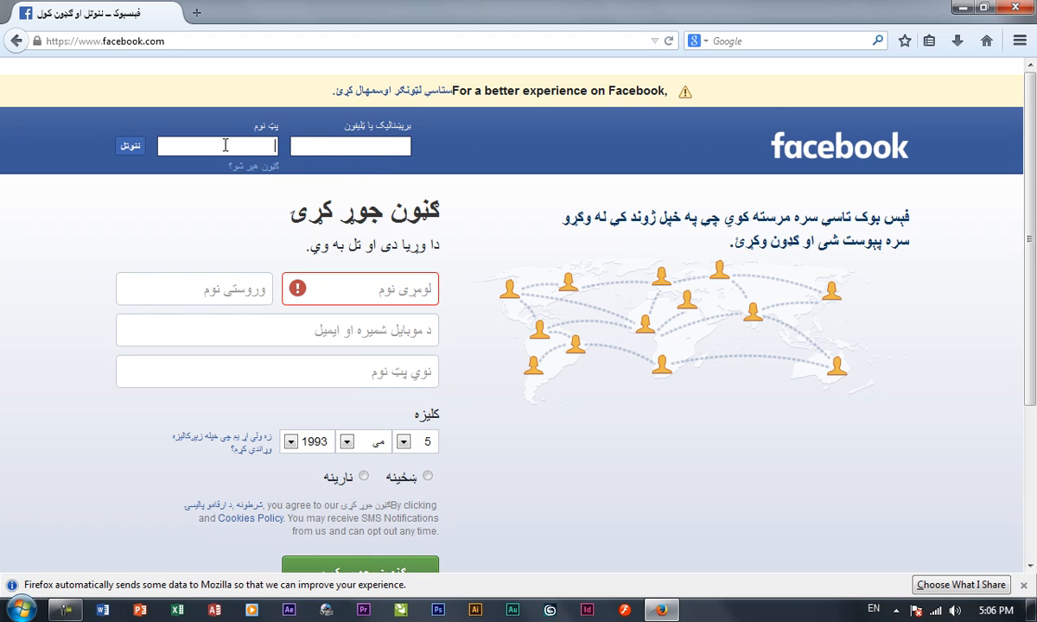
Step: Open Facebook's Pashto sign-up page in Internet Explorer with an empty registration form
key("Tab")
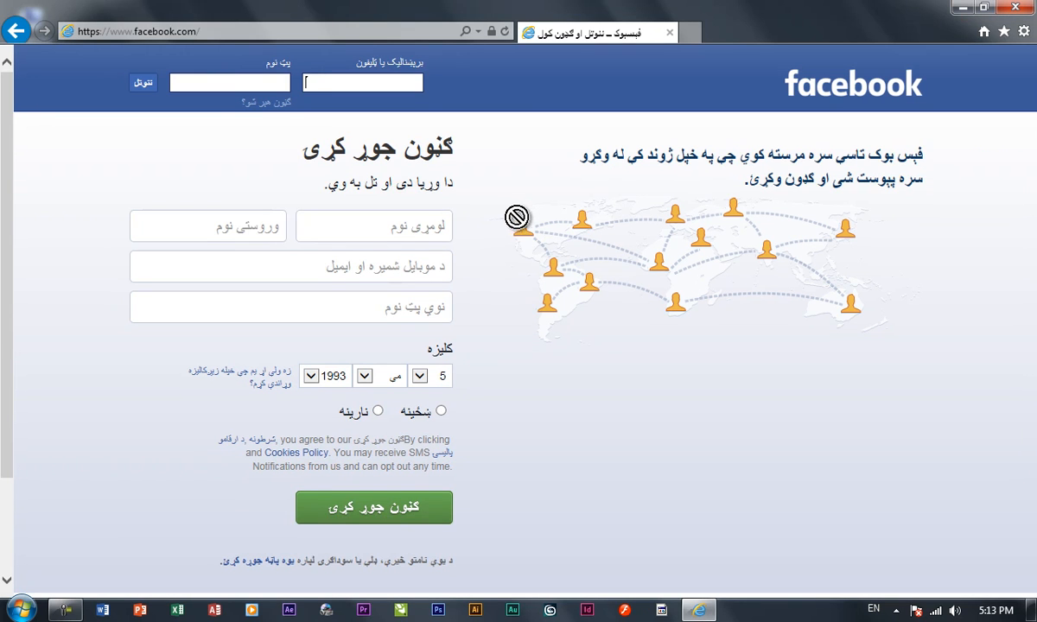
Step: Enter the first name, last name, mobile number and password in the sign-up form
left_click(421, 227)
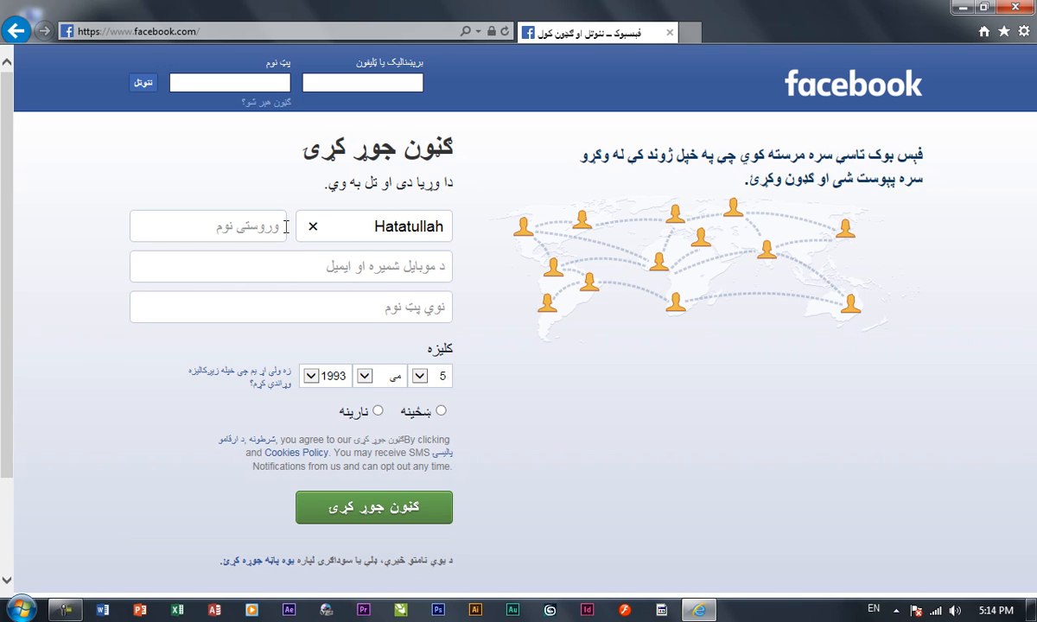
left_click(415, 228)
key("BackSpace")
key("BackSpace")
key("BackSpace")
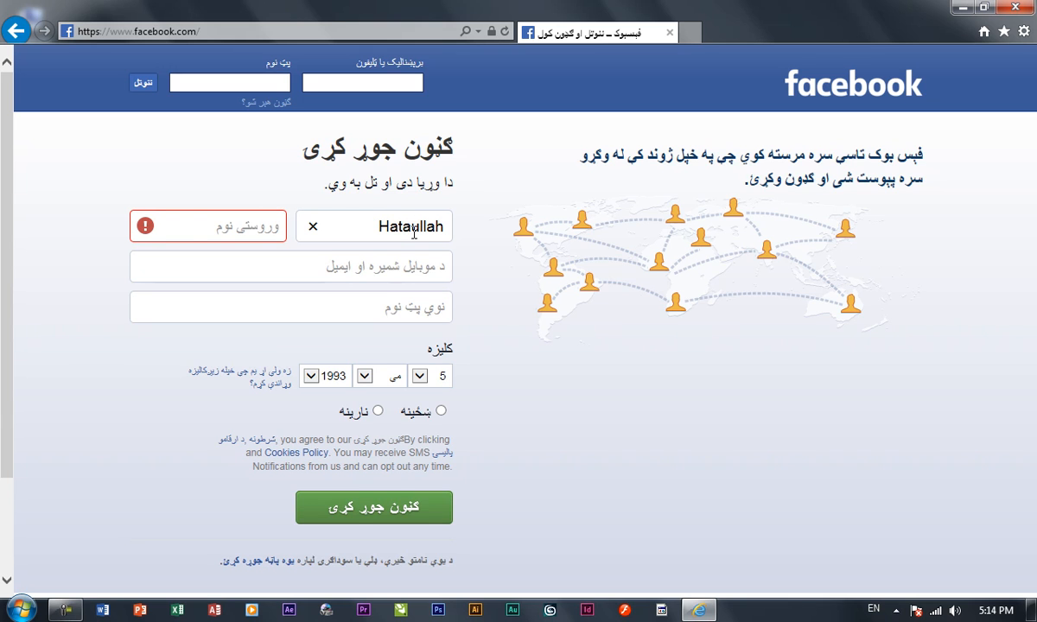
type("yat")
left_click(239, 226)
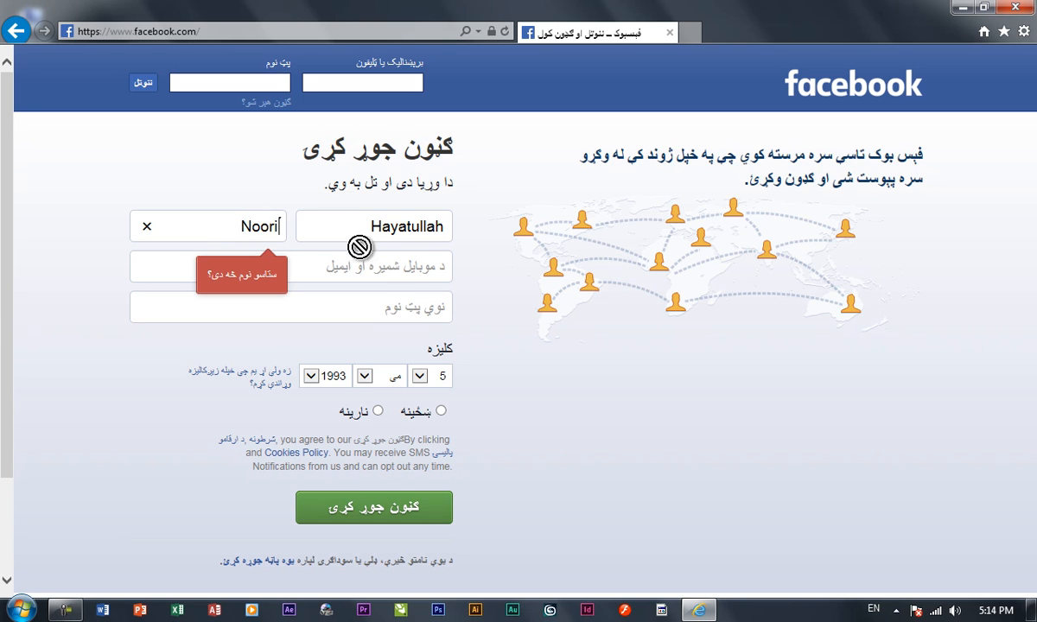
left_click(368, 257)
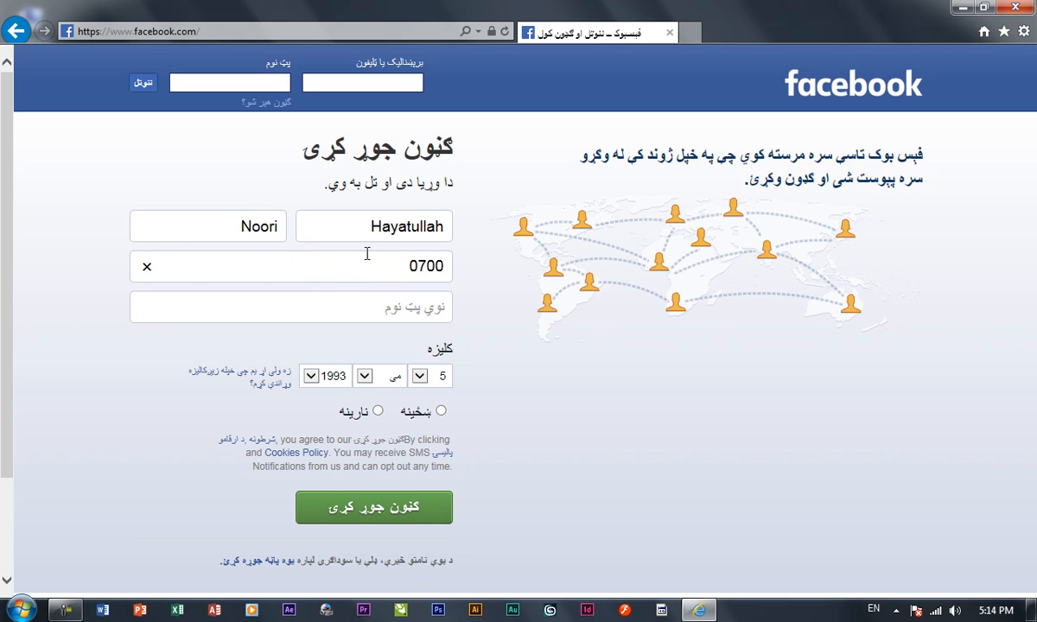
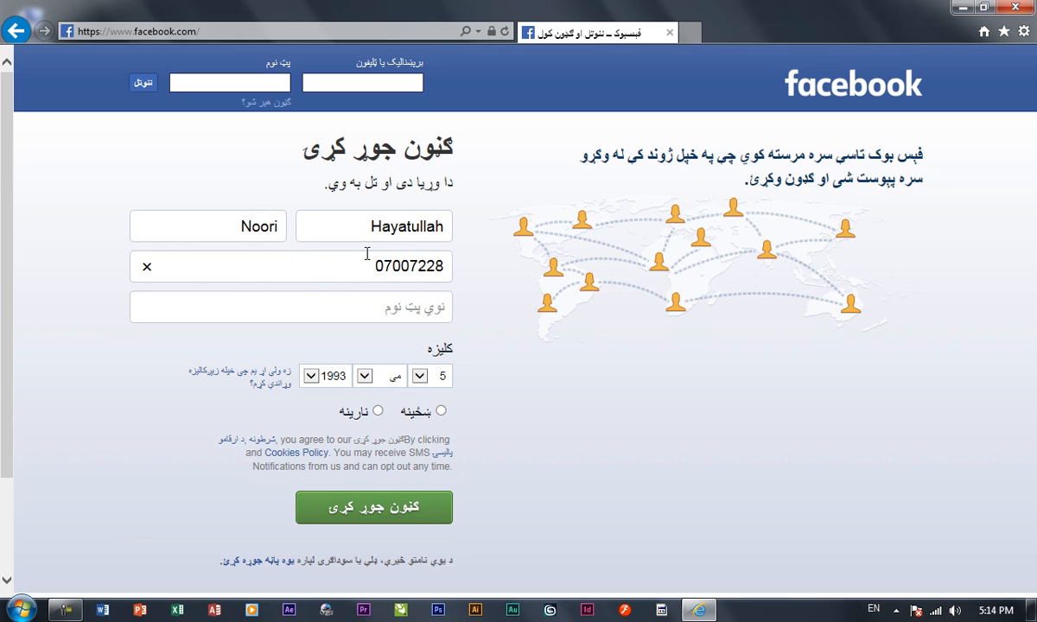
left_click(395, 304)
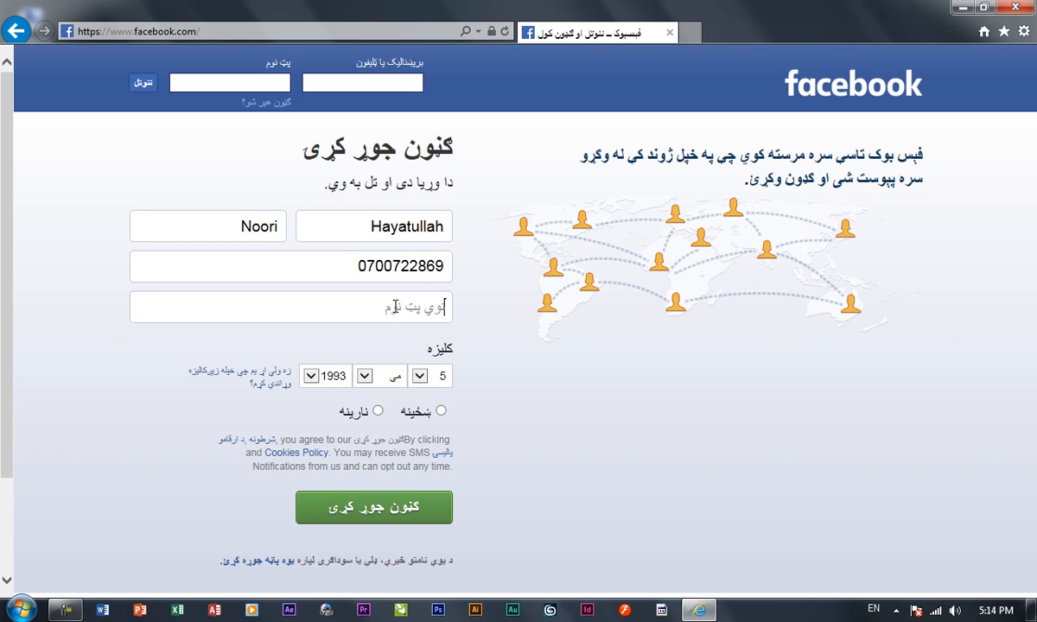
type("•••••••••")
Step: Set the birthday to 13 October 2000 and the gender to male
left_click(320, 377)
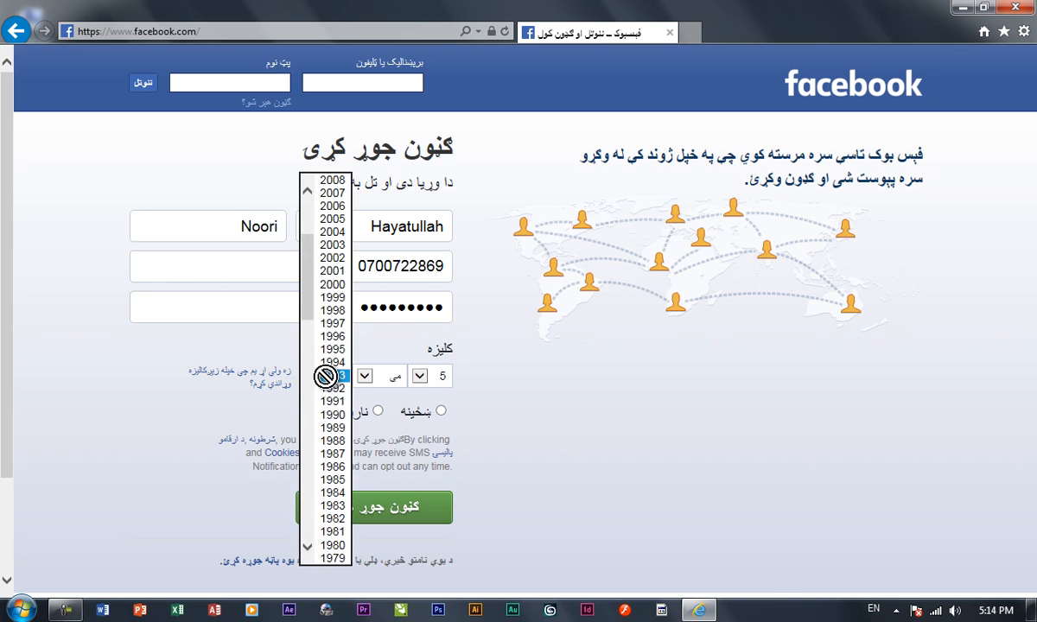
left_click(334, 283)
left_click(389, 367)
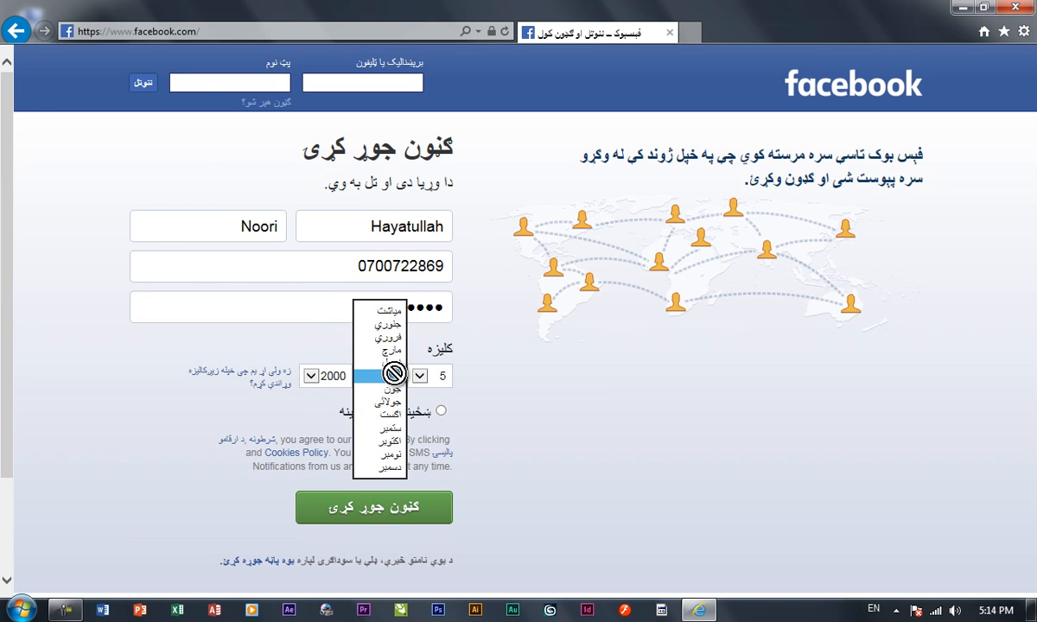
left_click(393, 436)
left_click(432, 375)
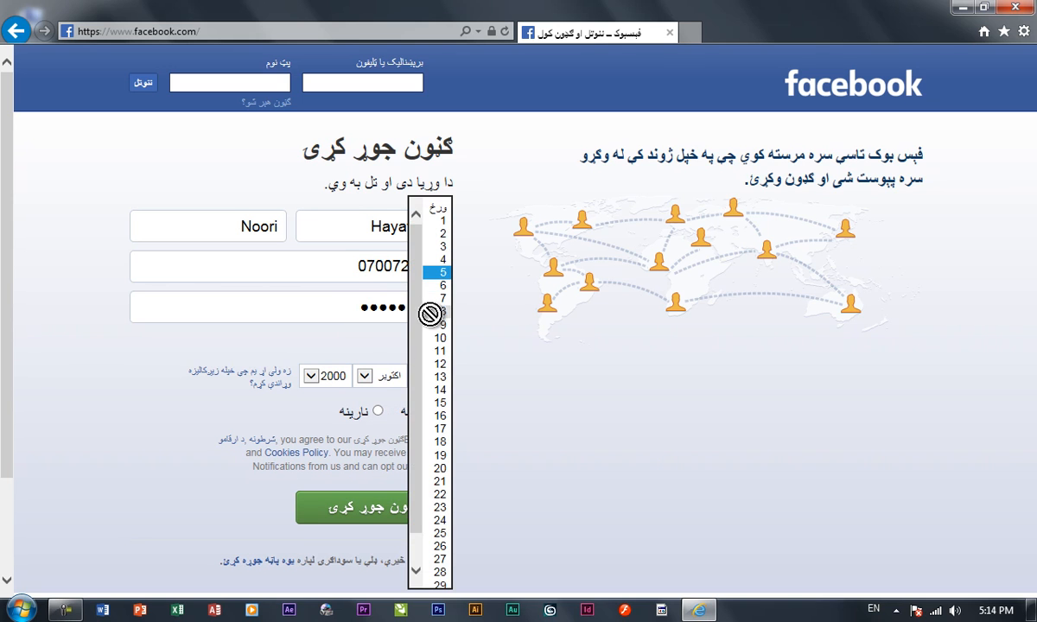
left_click(436, 376)
left_click(438, 413)
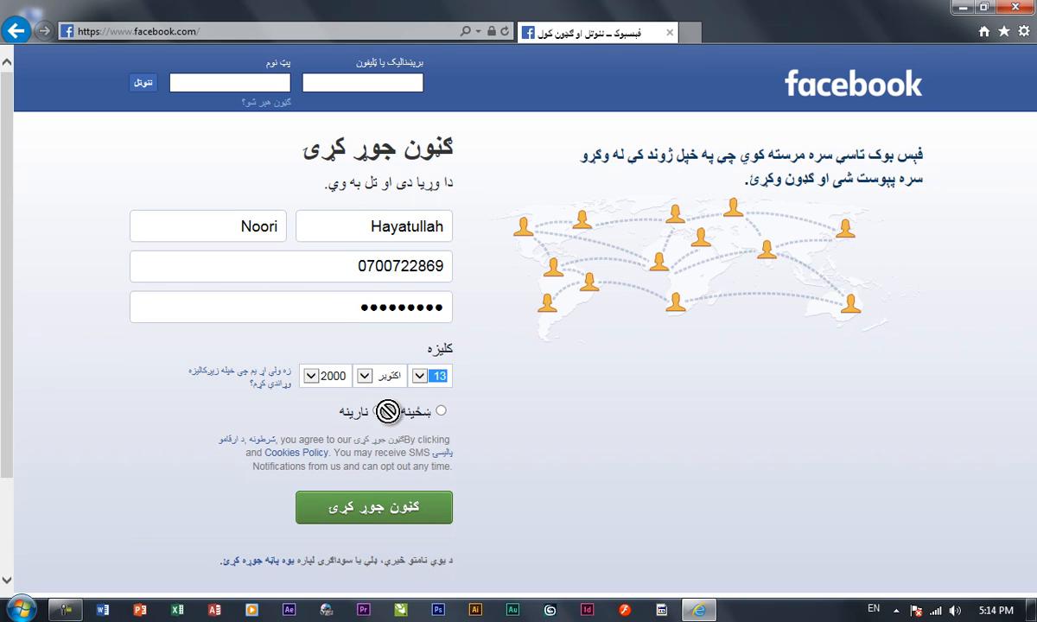
left_click(354, 411)
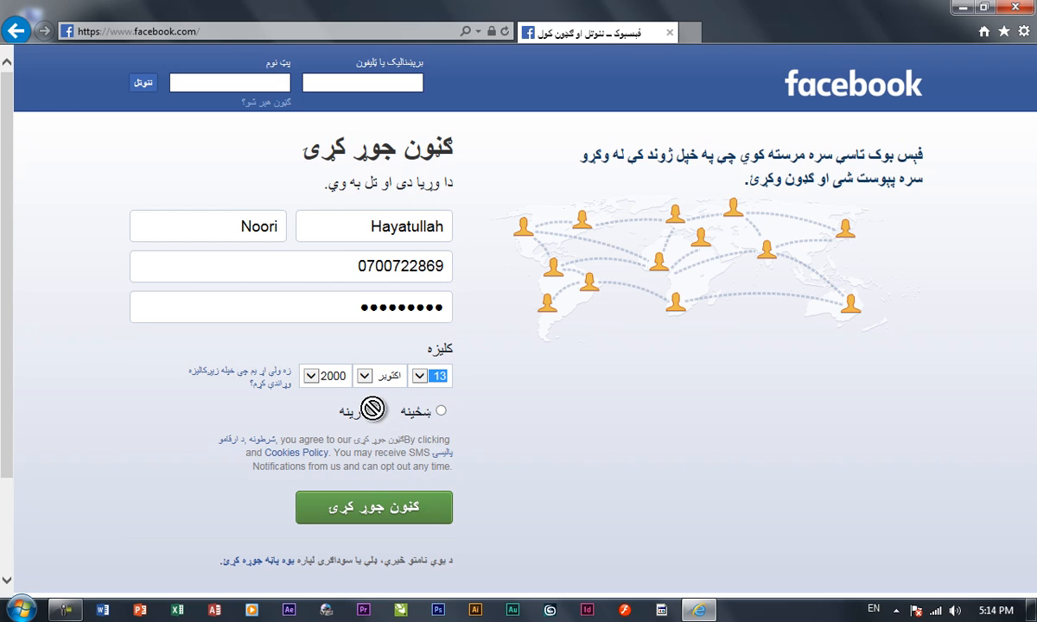
Step: Submit the sign-up form, then enter the SMS verification code to confirm the mobile number
left_click(378, 509)
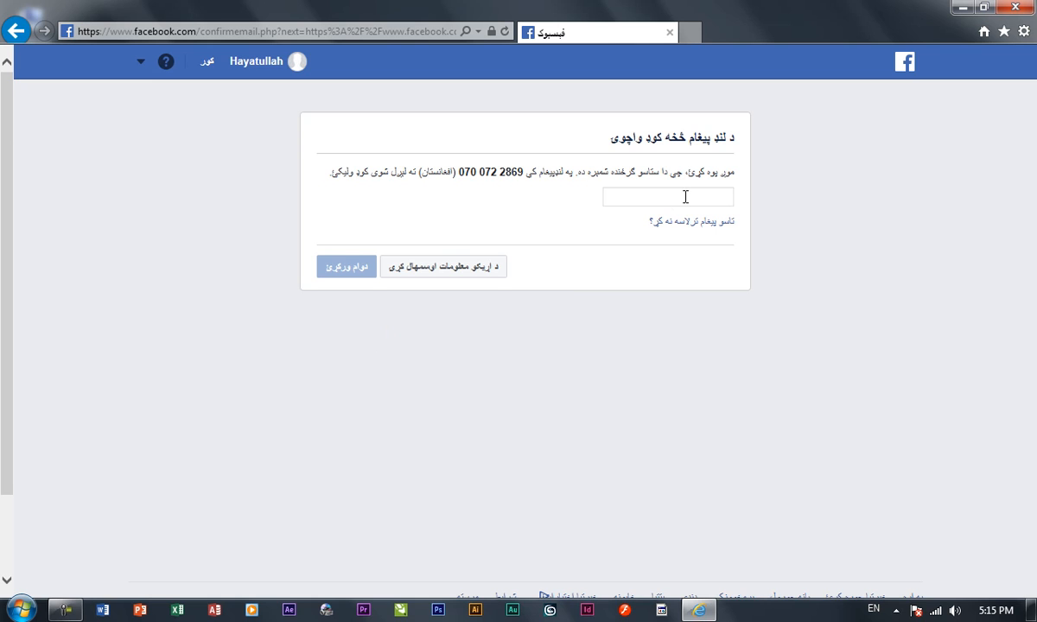
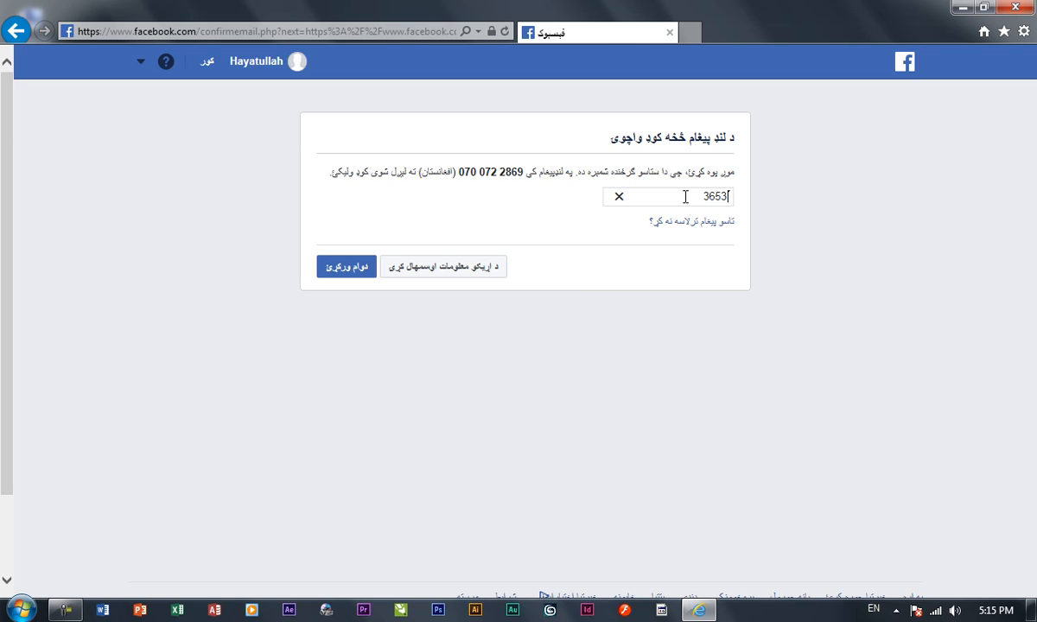
left_click(369, 275)
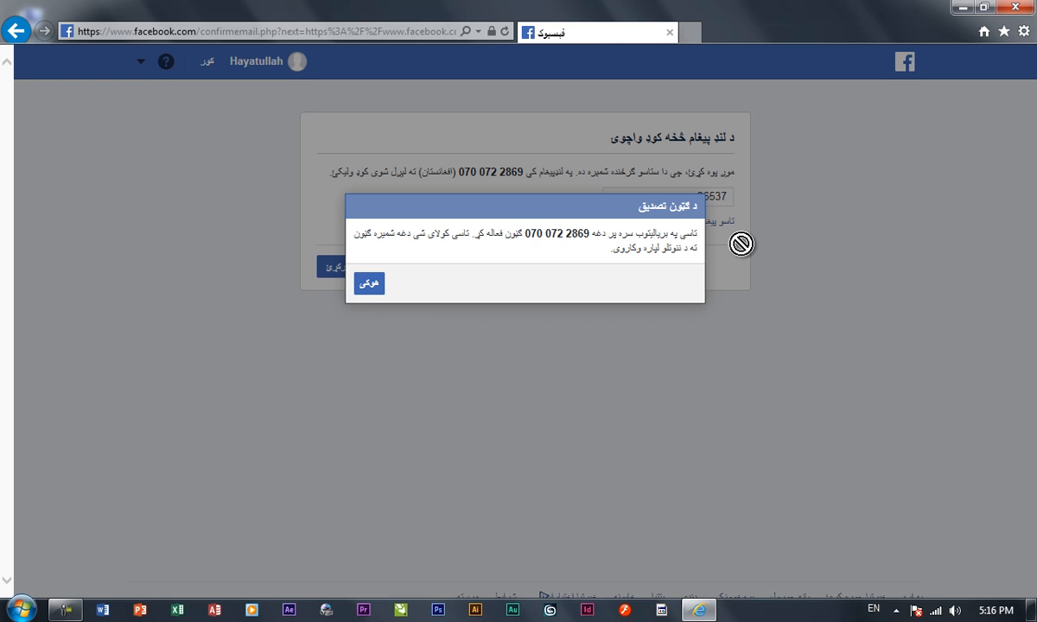
Step: Acknowledge the account confirmation notice to reach the suggested-friends step
left_click(369, 284)
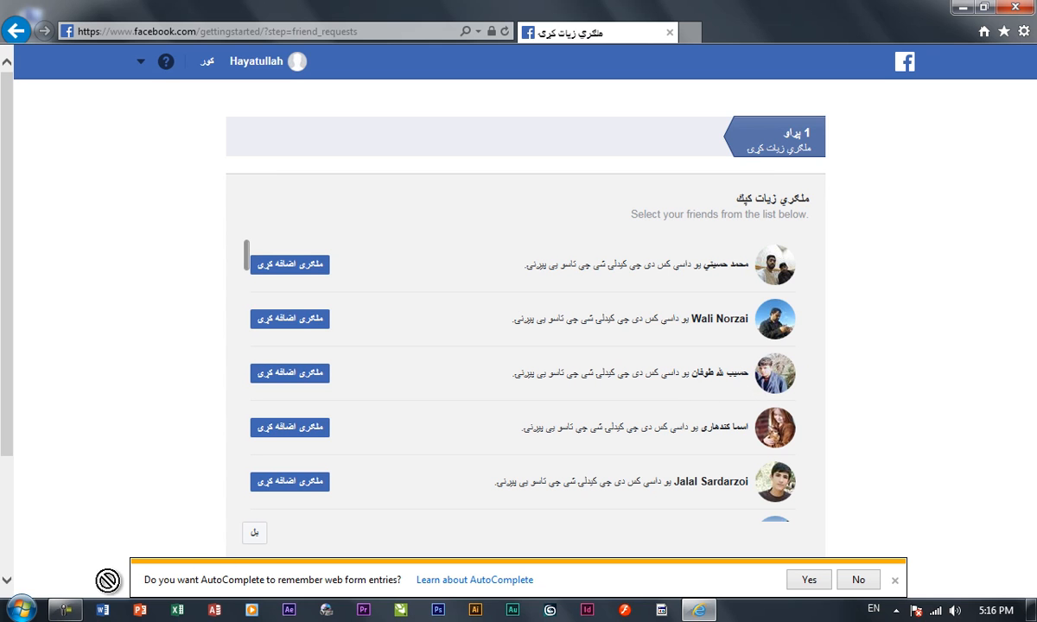
Step: Send a friend request to one suggested person, dismiss the AutoComplete prompt, and continue
left_click(74, 610)
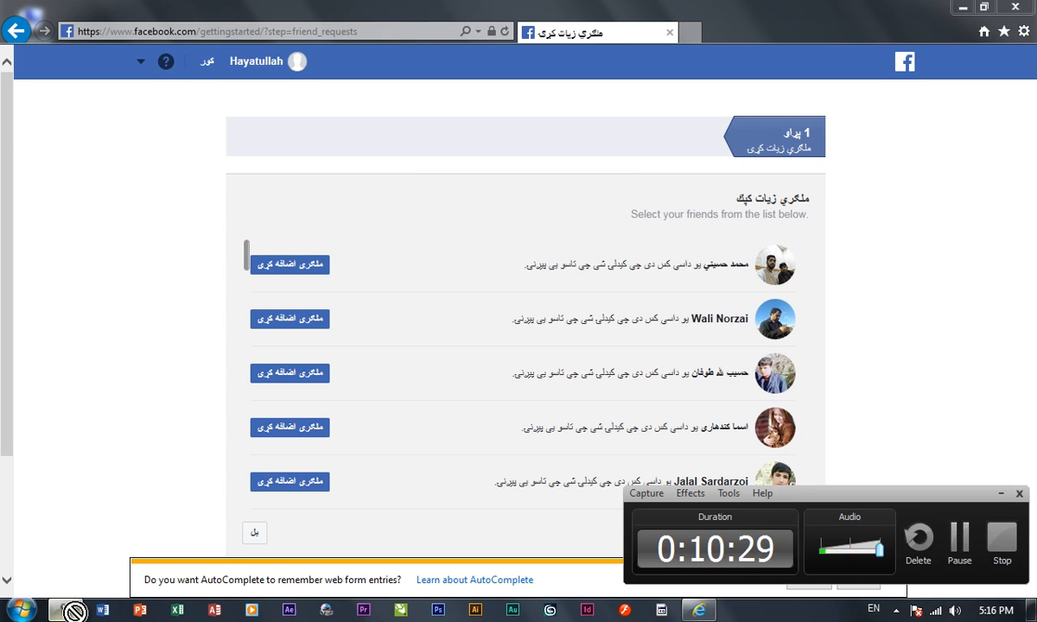
left_click(74, 610)
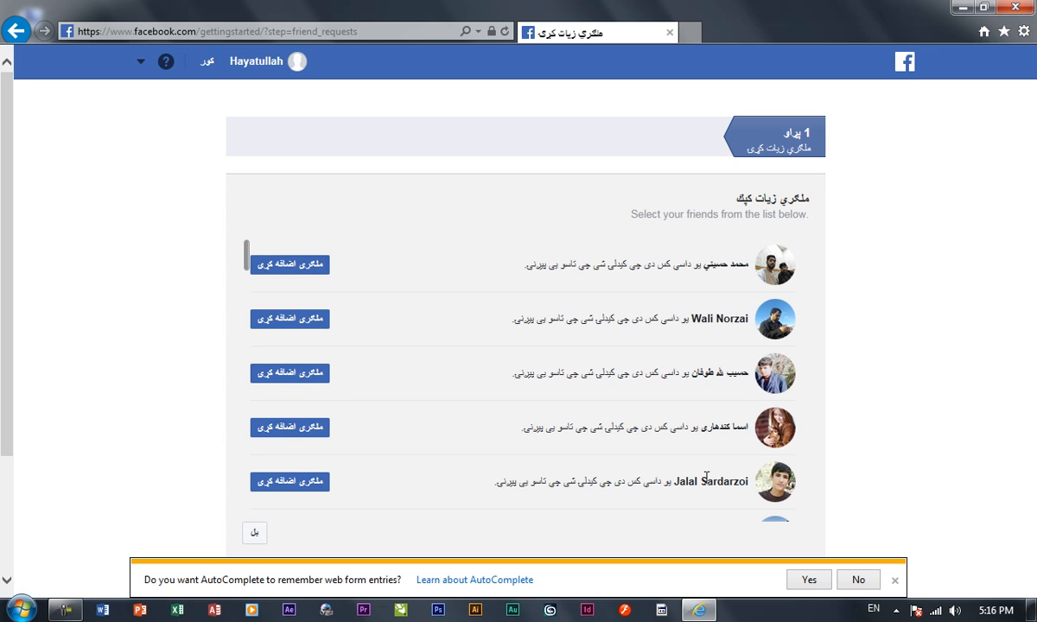
scroll(717, 432, "down", 5)
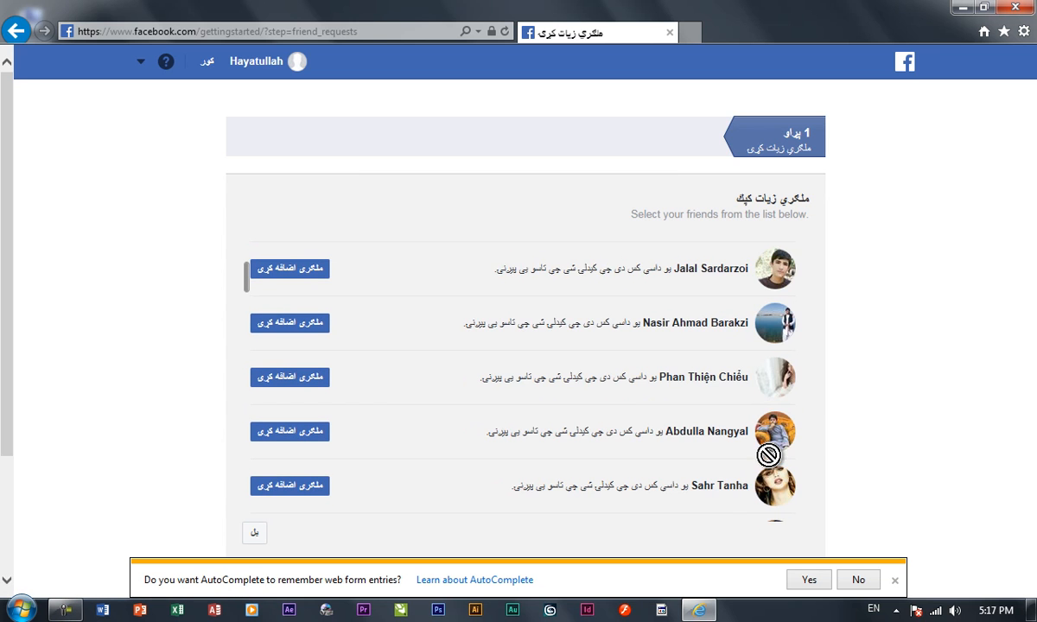
scroll(627, 368, "down", 1)
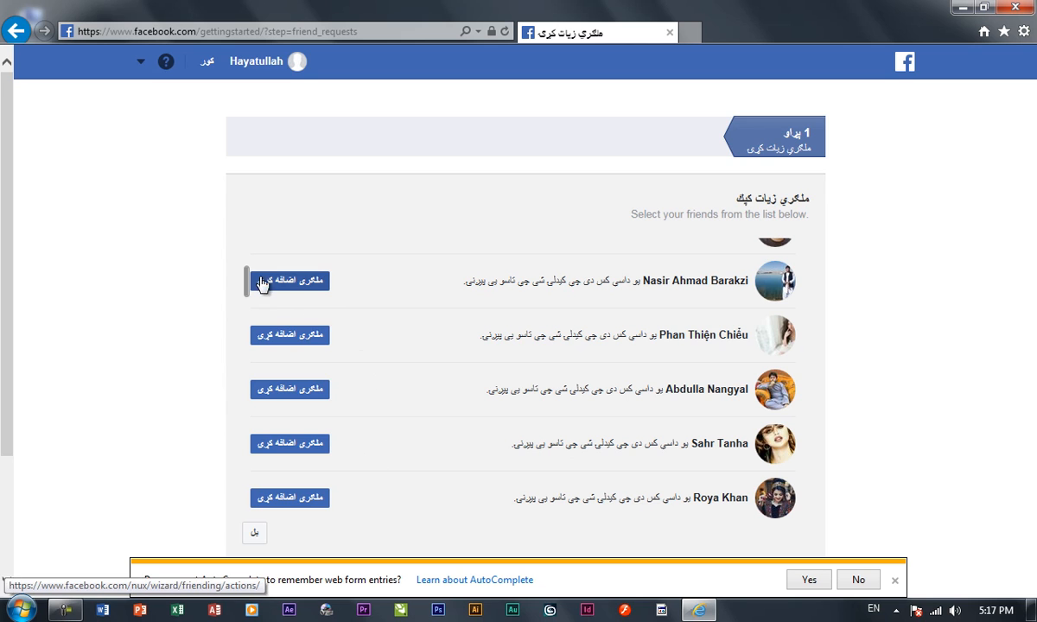
left_click(304, 291)
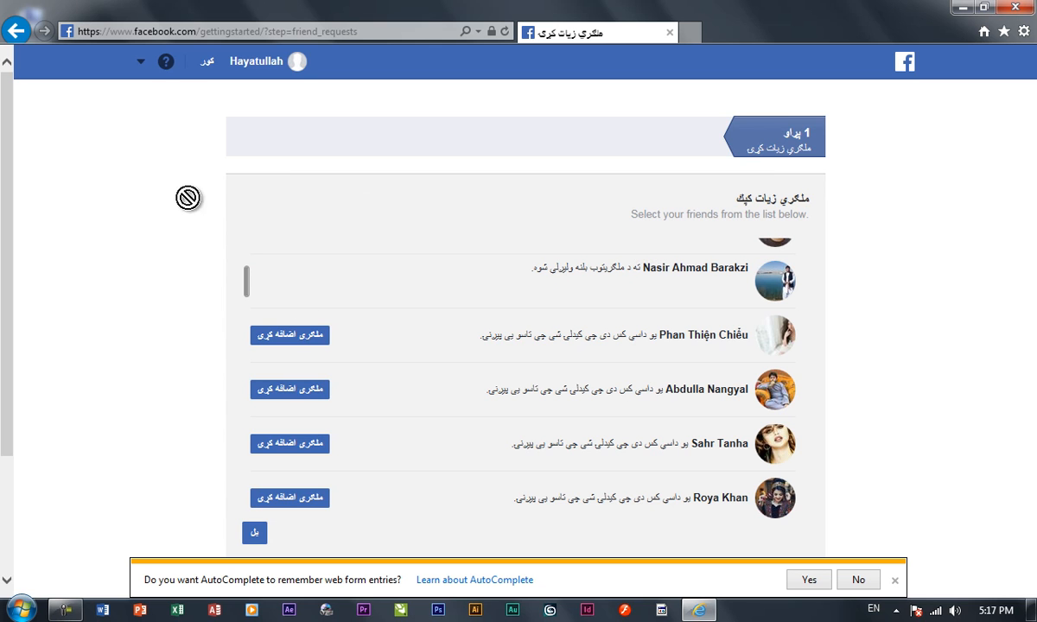
left_click(812, 579)
scroll(726, 470, "down", 10)
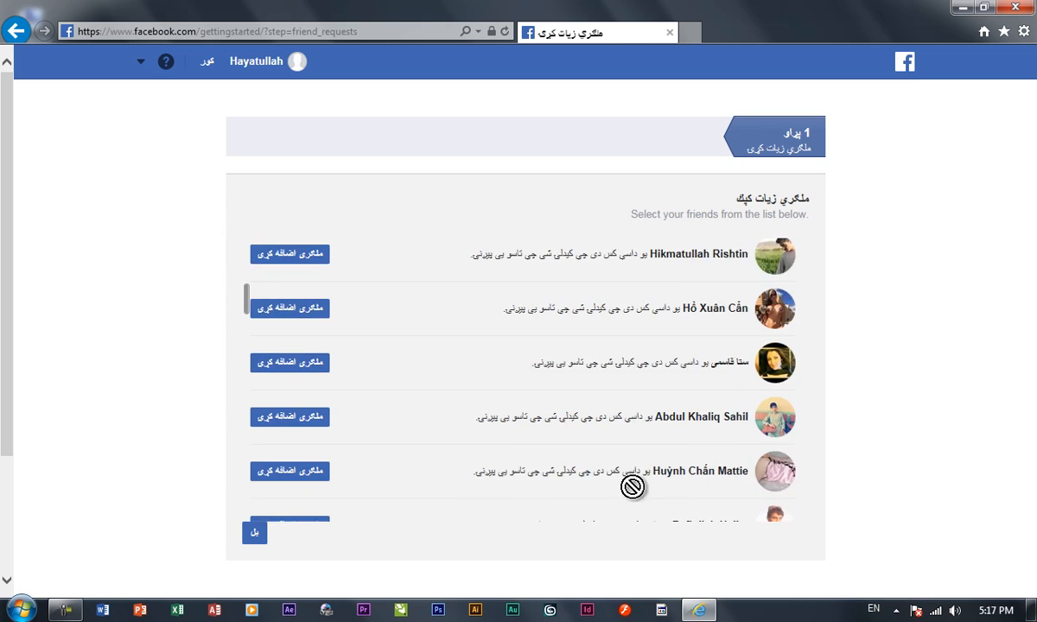
left_click(261, 534)
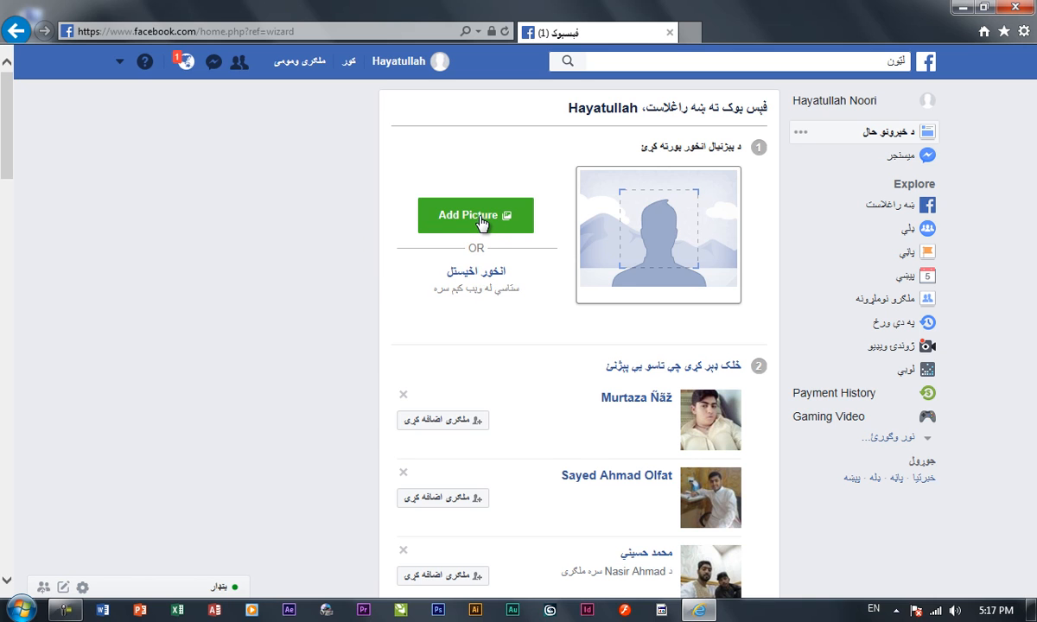
Step: Use Add Picture on the welcome page to bring up the profile-picture file chooser
left_click(479, 219)
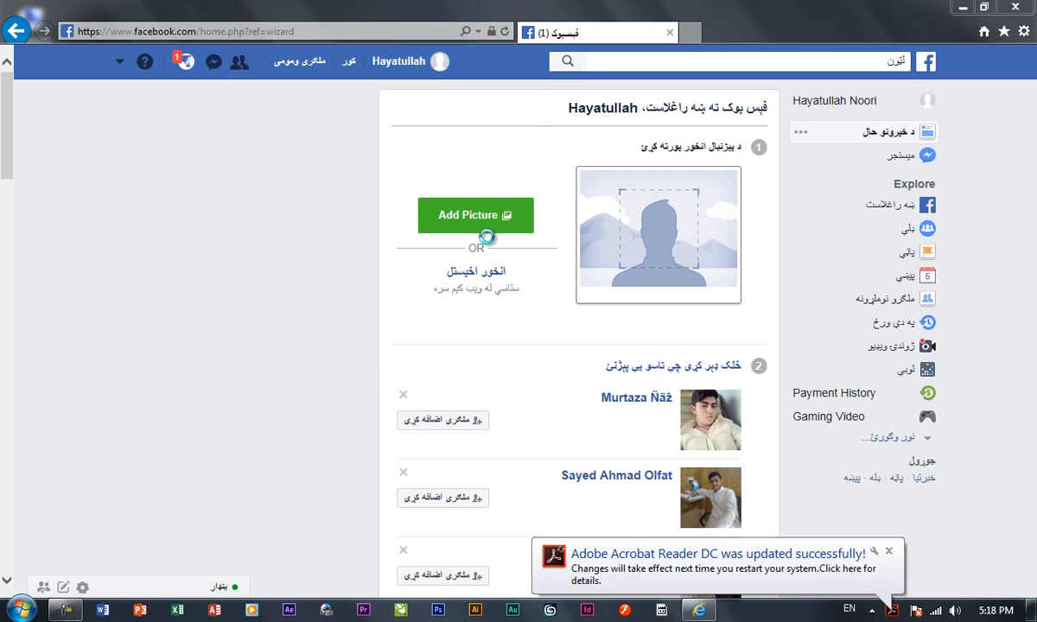
left_click(458, 220)
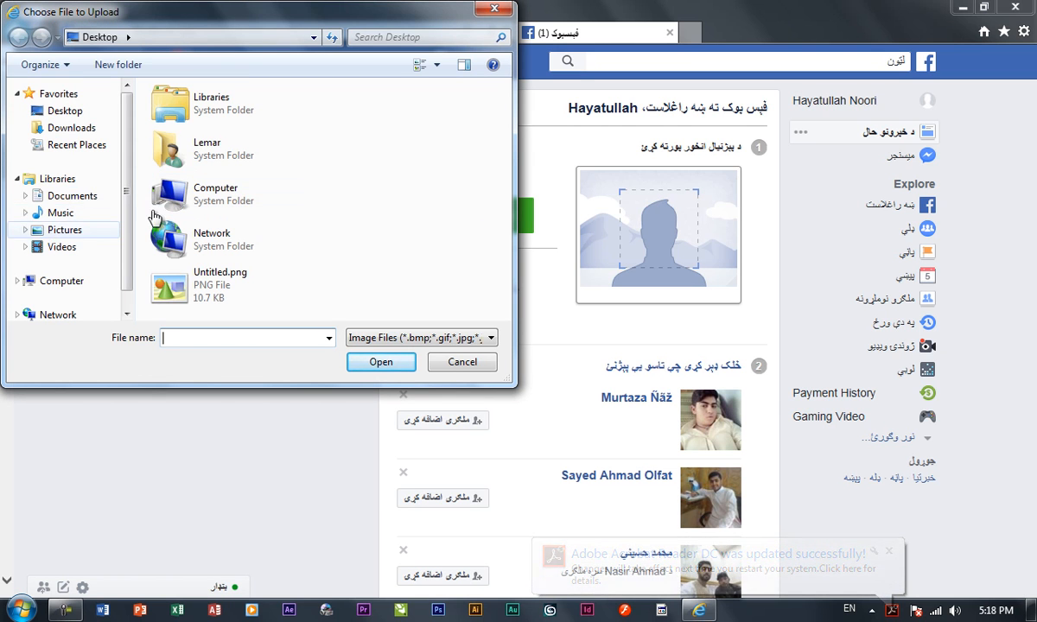
Step: Upload googleDC.png from the Pictures library as the profile picture
left_click(112, 228)
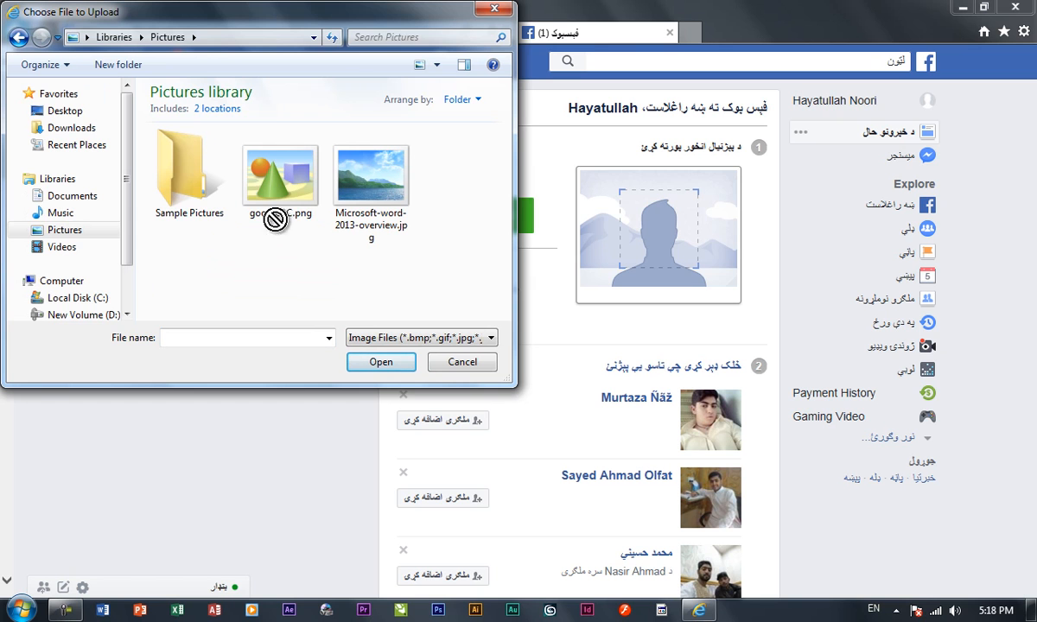
left_click(279, 193)
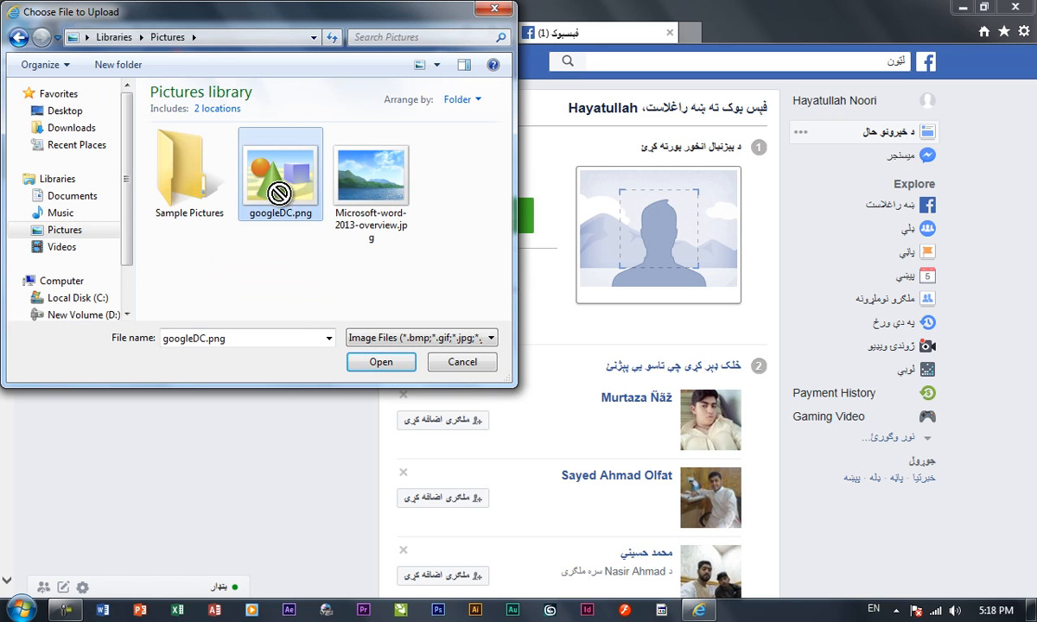
left_click(371, 362)
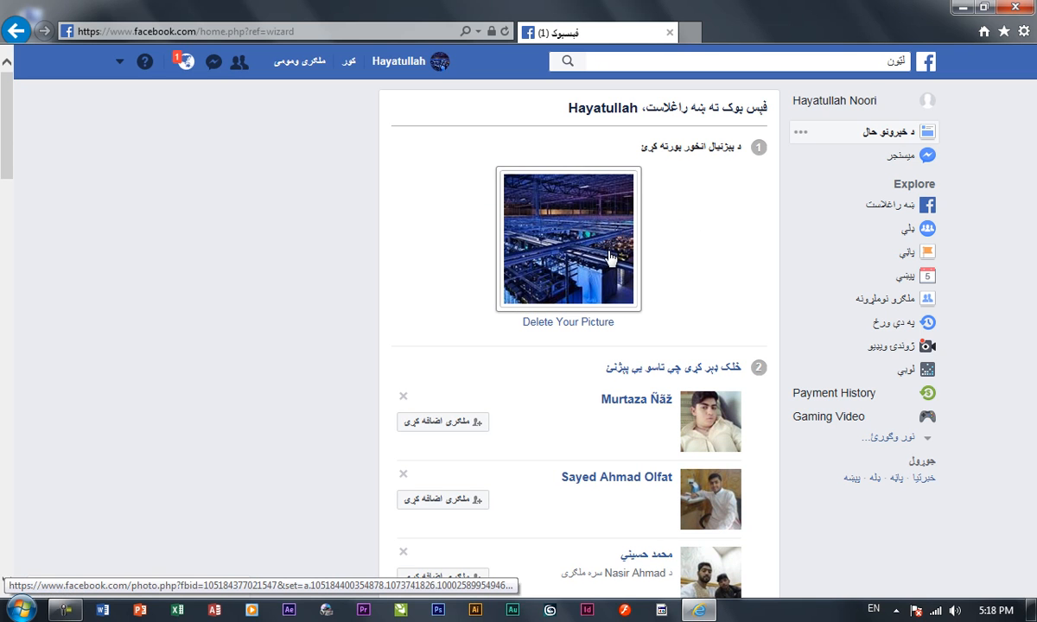
scroll(592, 256, "down", 2)
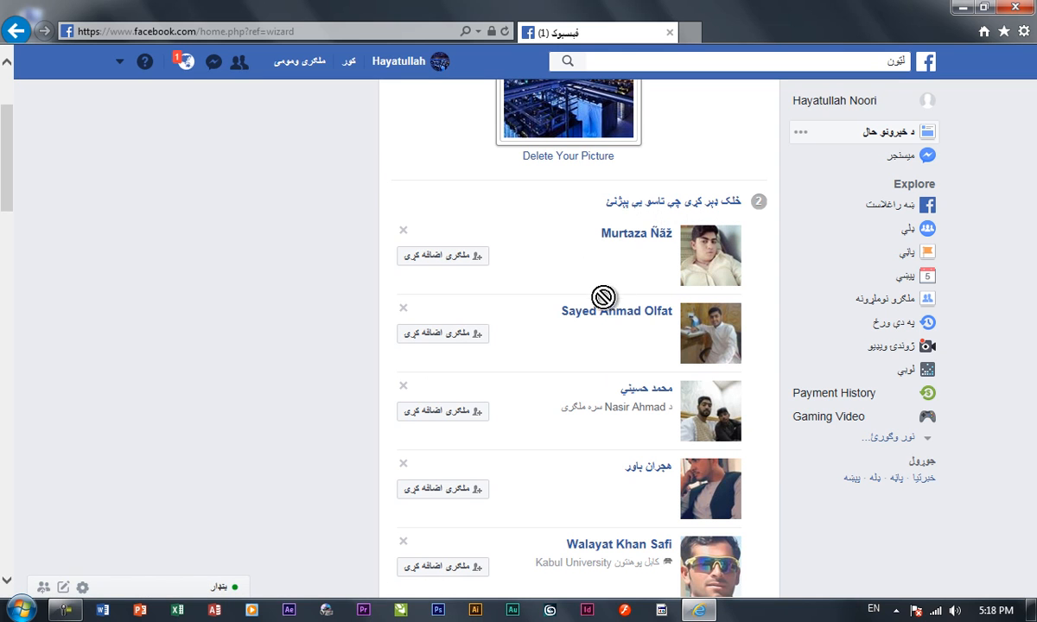
scroll(516, 406, "down", 1)
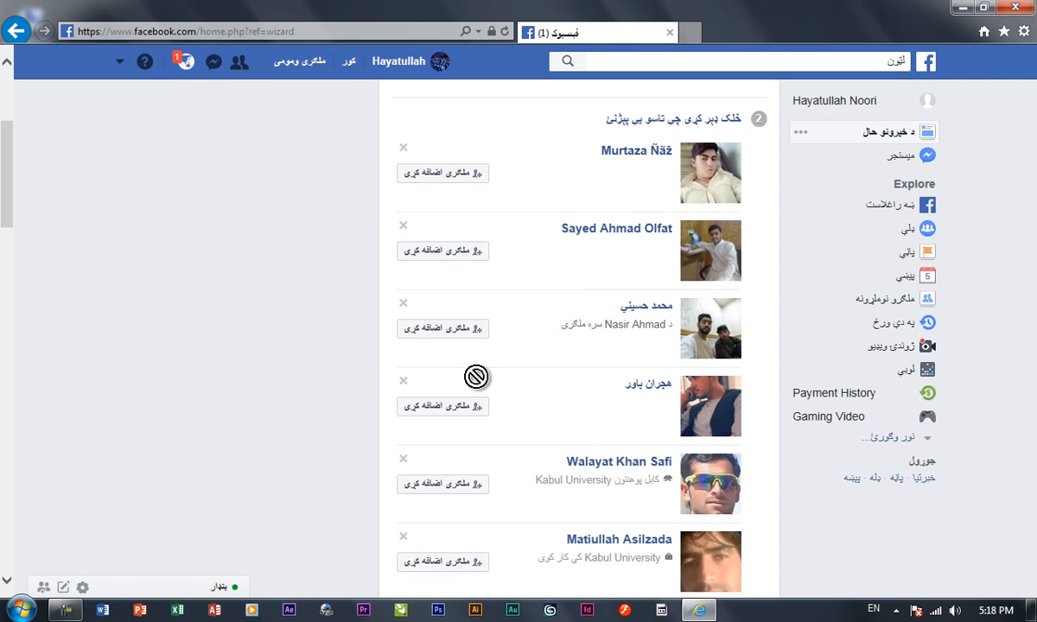
scroll(476, 377, "down", 9)
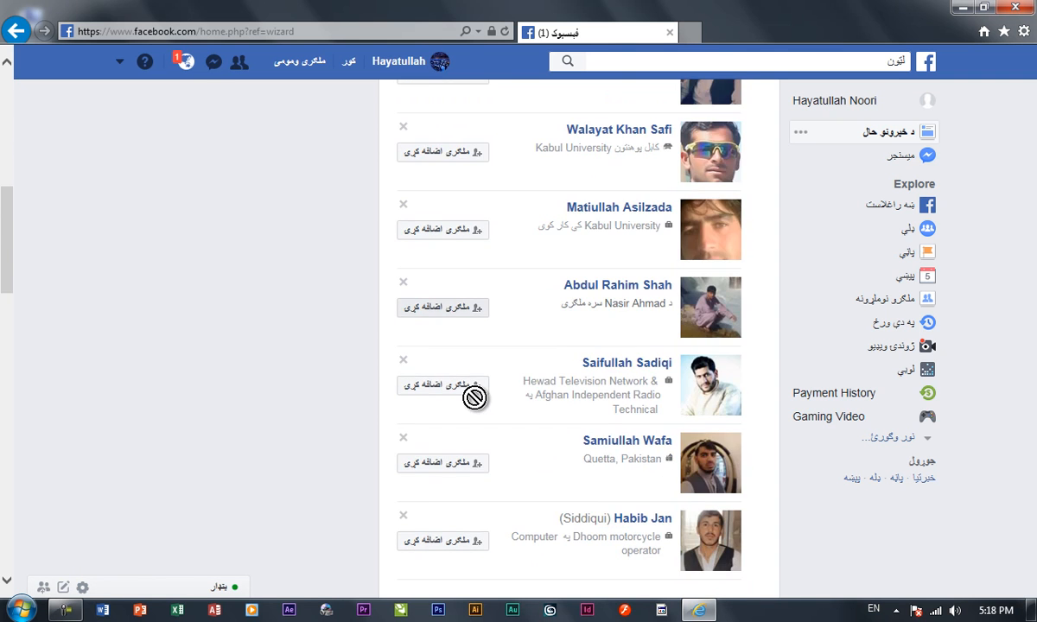
scroll(474, 397, "down", 17)
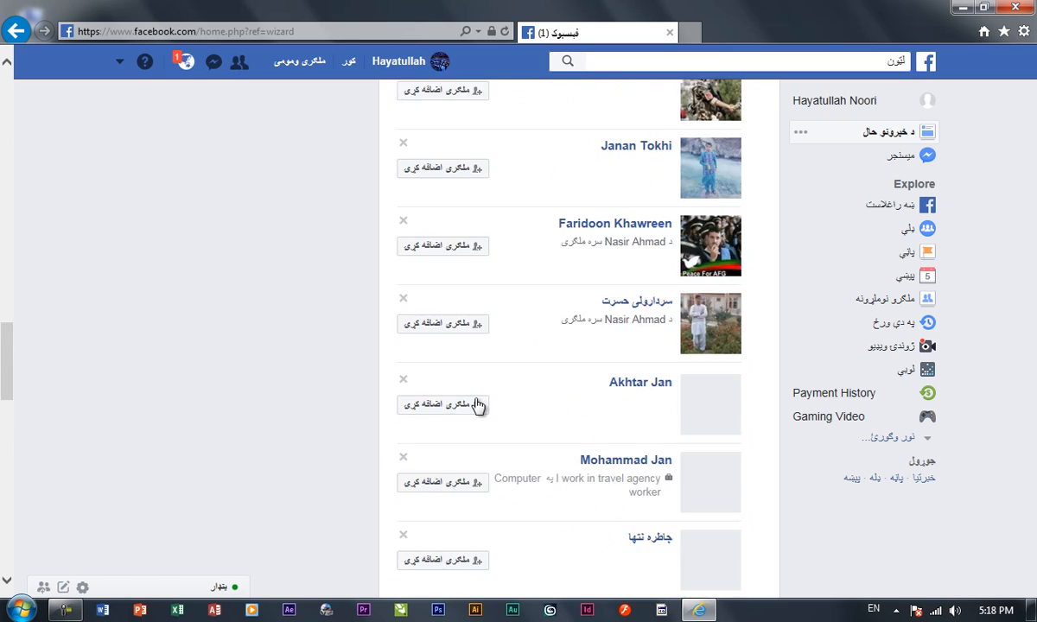
scroll(474, 398, "down", 15)
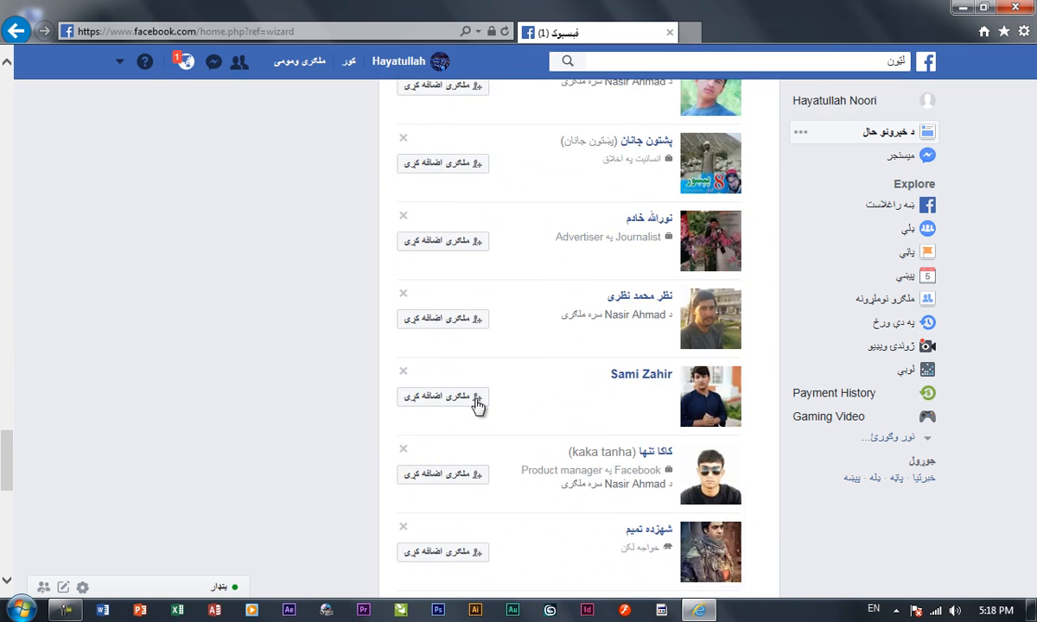
scroll(474, 398, "up", 1)
scroll(475, 399, "up", 20)
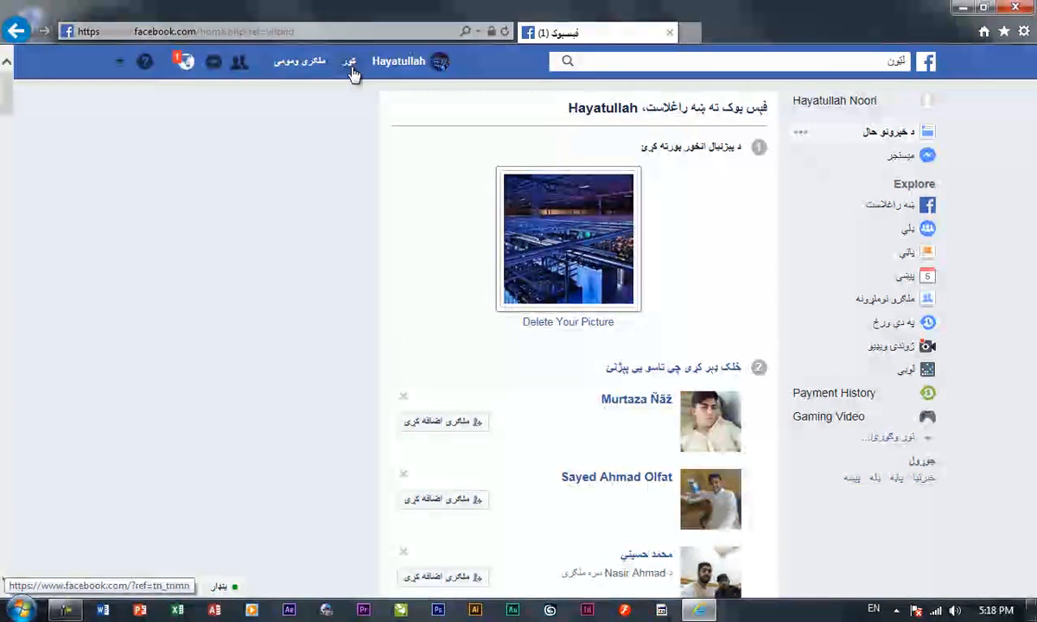
Step: Go to the News Feed, let the browser remember the password, and scroll through posts
left_click(923, 73)
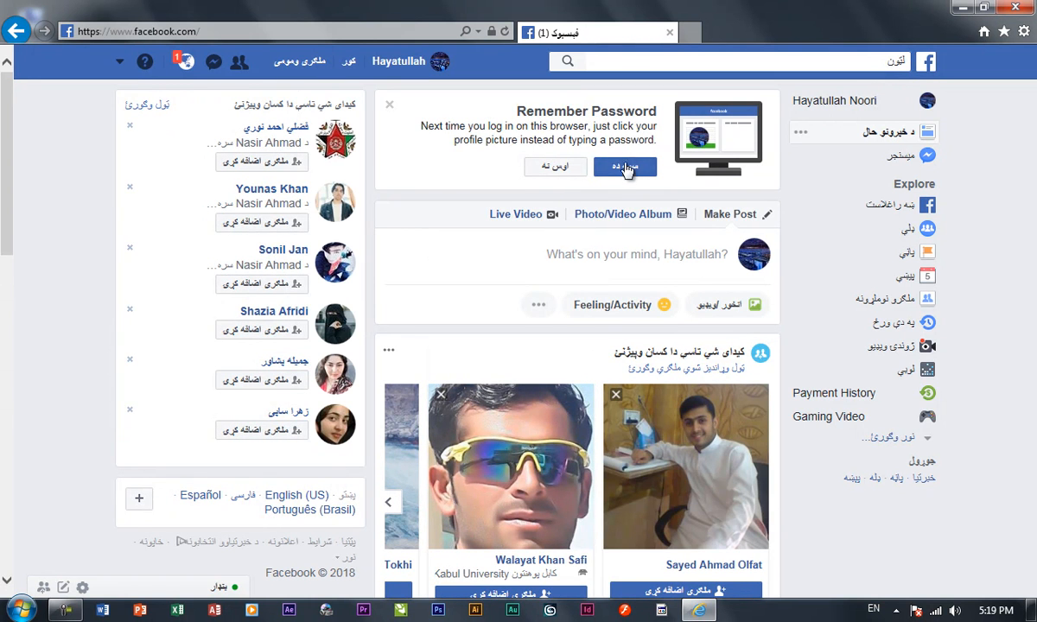
left_click(624, 166)
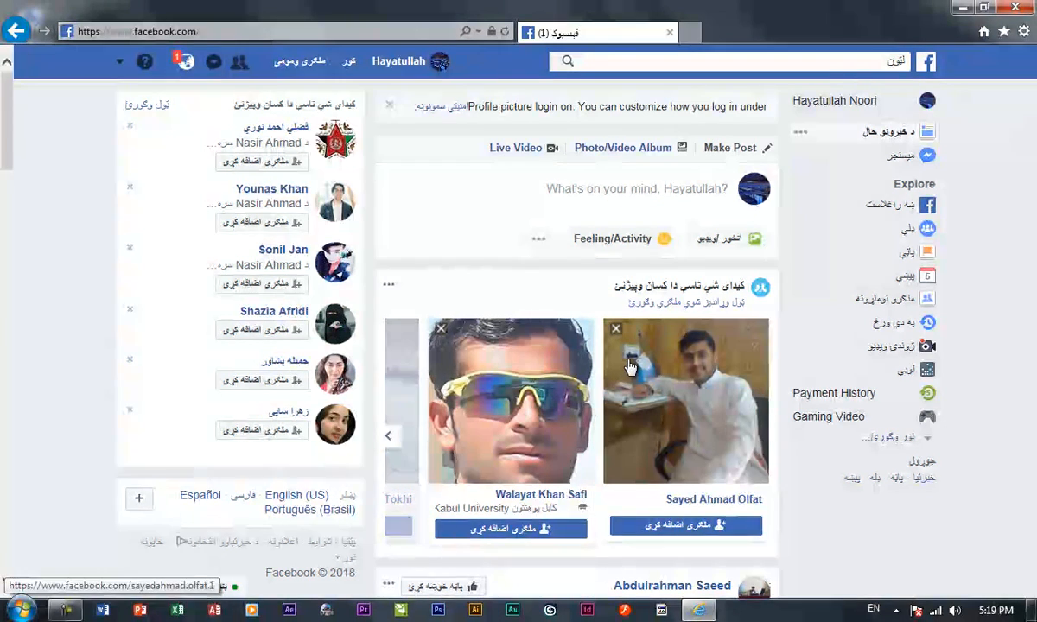
scroll(618, 383, "down", 2)
scroll(619, 383, "down", 3)
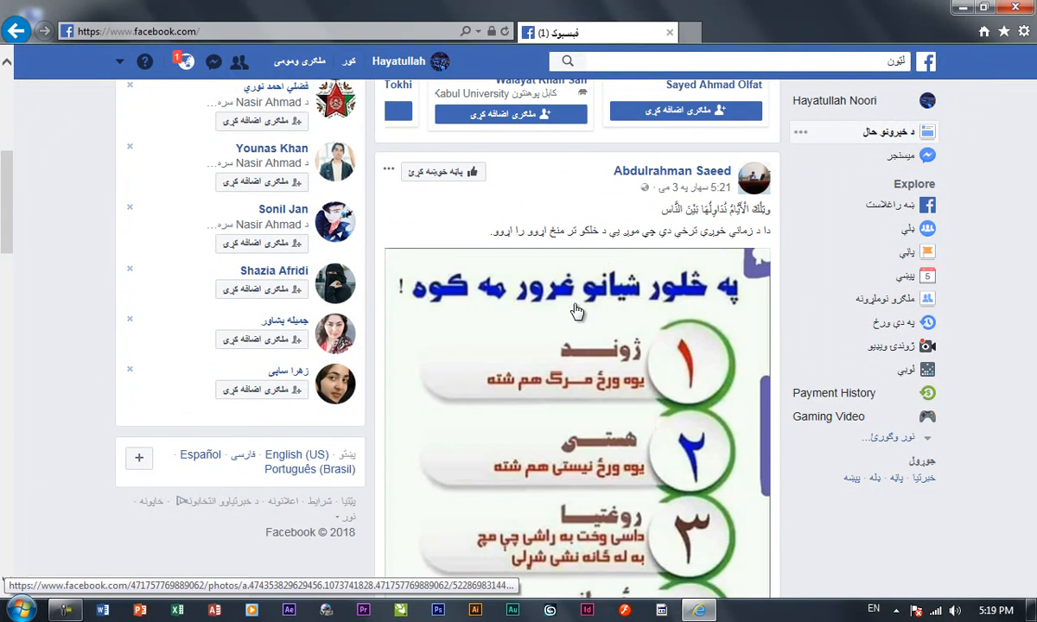
scroll(577, 337, "down", 2)
scroll(574, 324, "up", 2)
scroll(553, 342, "down", 1)
scroll(555, 342, "down", 2)
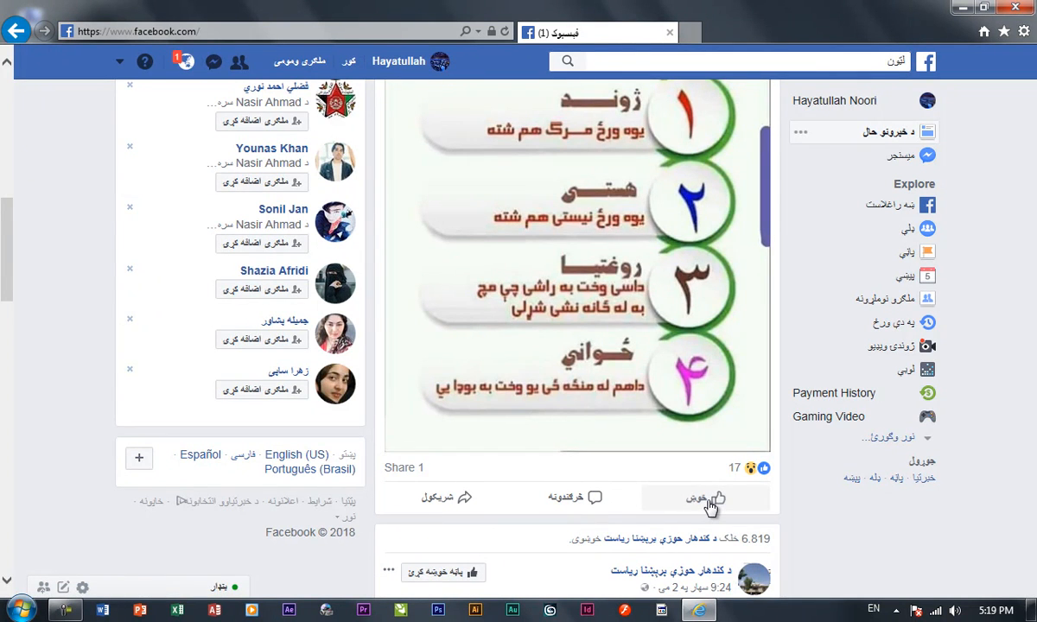
Step: Change the reaction on the Pashto infographic post from Like to Love
left_click(708, 501)
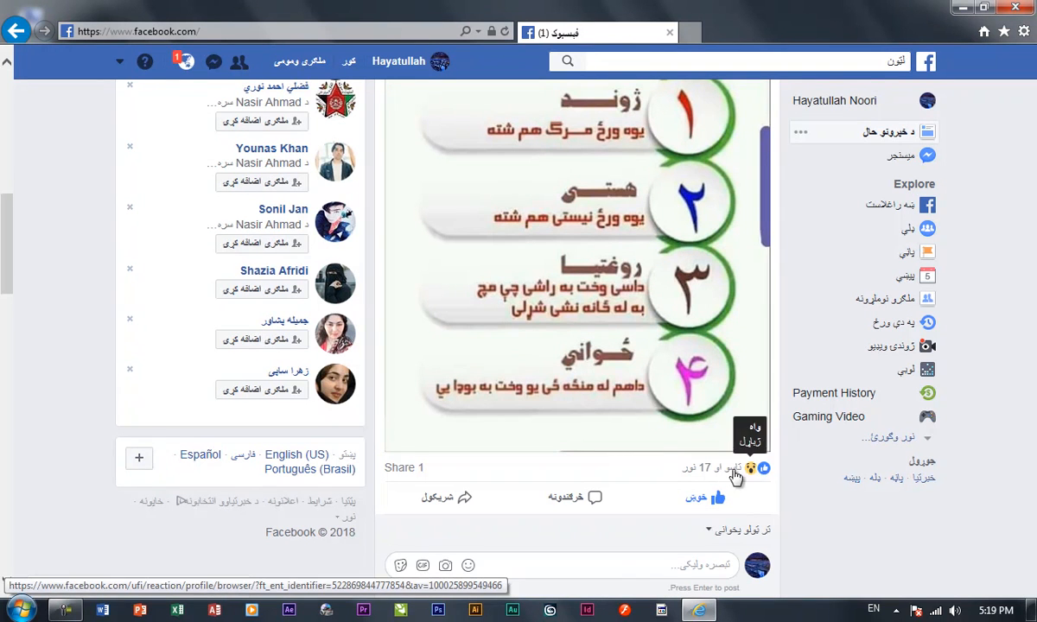
mouse_move(707, 497)
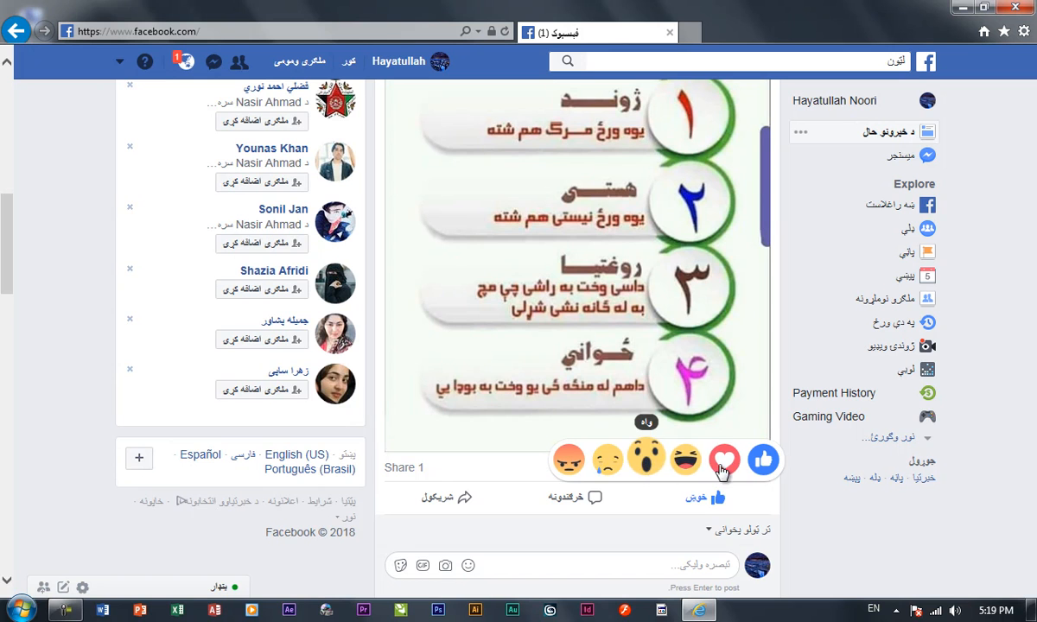
left_click(724, 460)
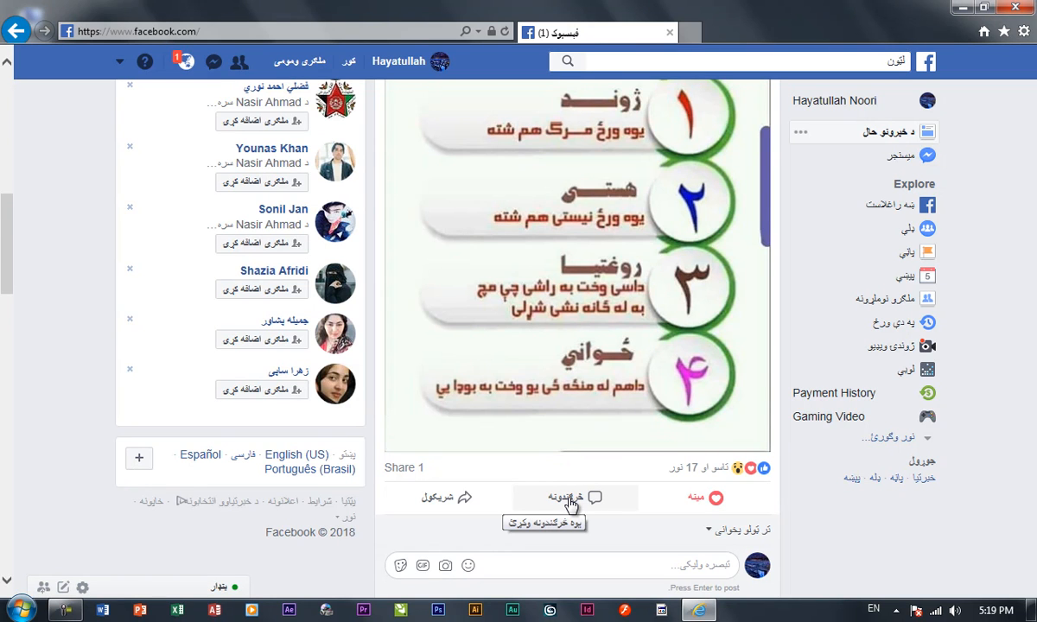
left_click(570, 500)
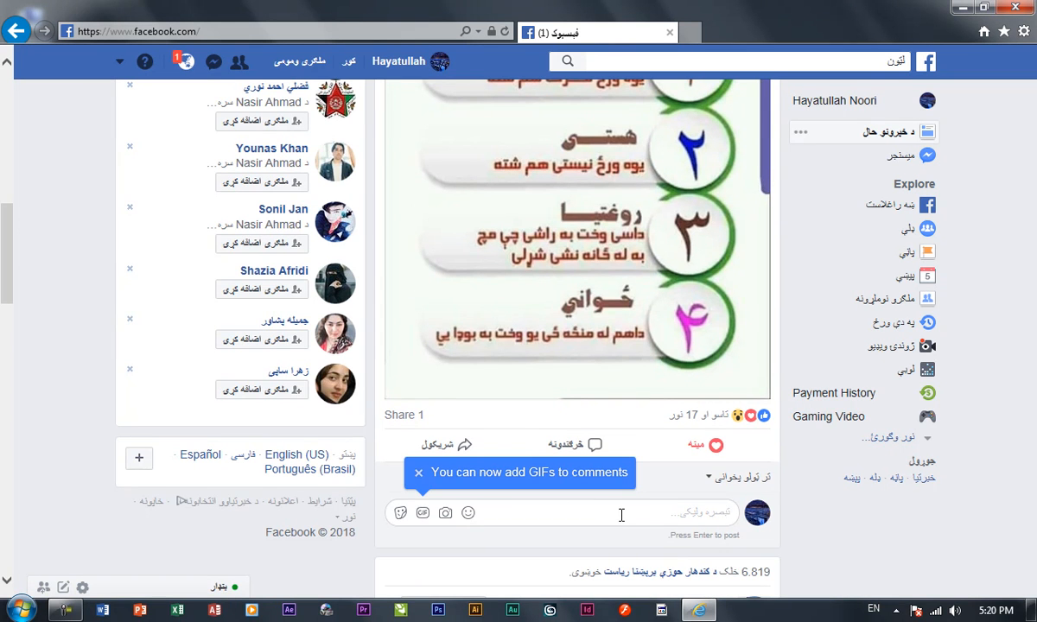
Step: Comment 'Very Good' on the Pashto infographic post, then scroll back to the feed's top
type("Ve")
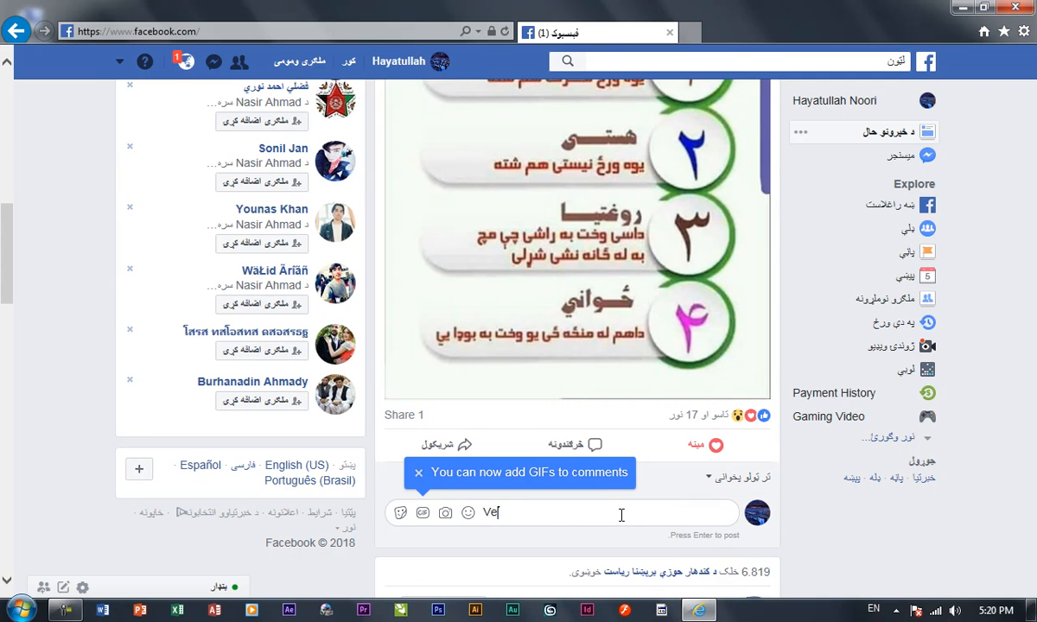
type("r good")
key("BackSpace")
key("BackSpace")
key("BackSpace")
key("BackSpace")
key("BackSpace")
type("y Good")
key("Return")
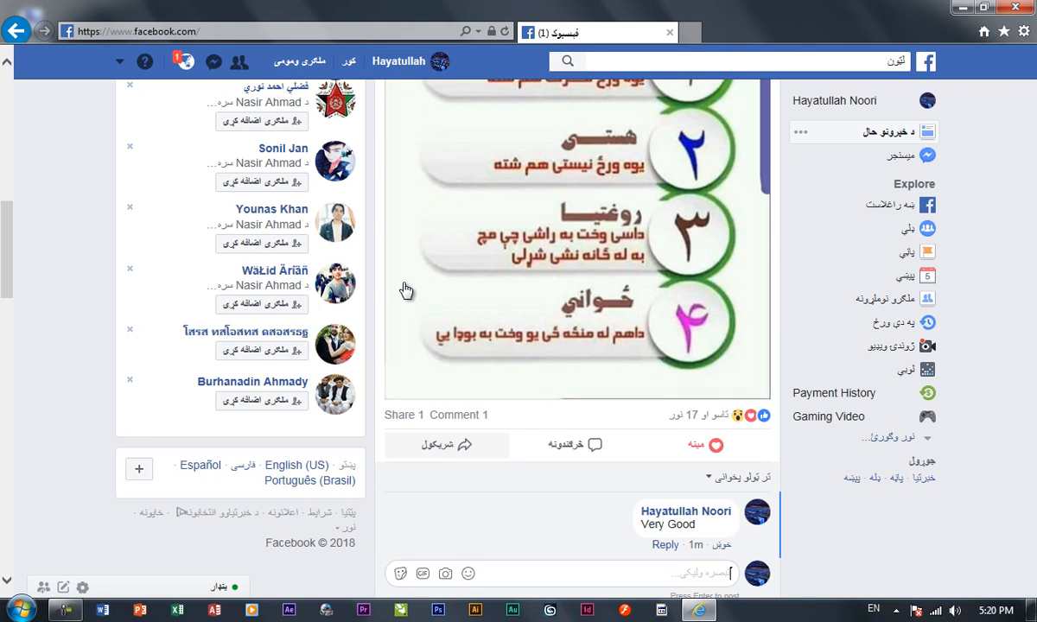
scroll(451, 303, "up", 8)
scroll(456, 300, "up", 1)
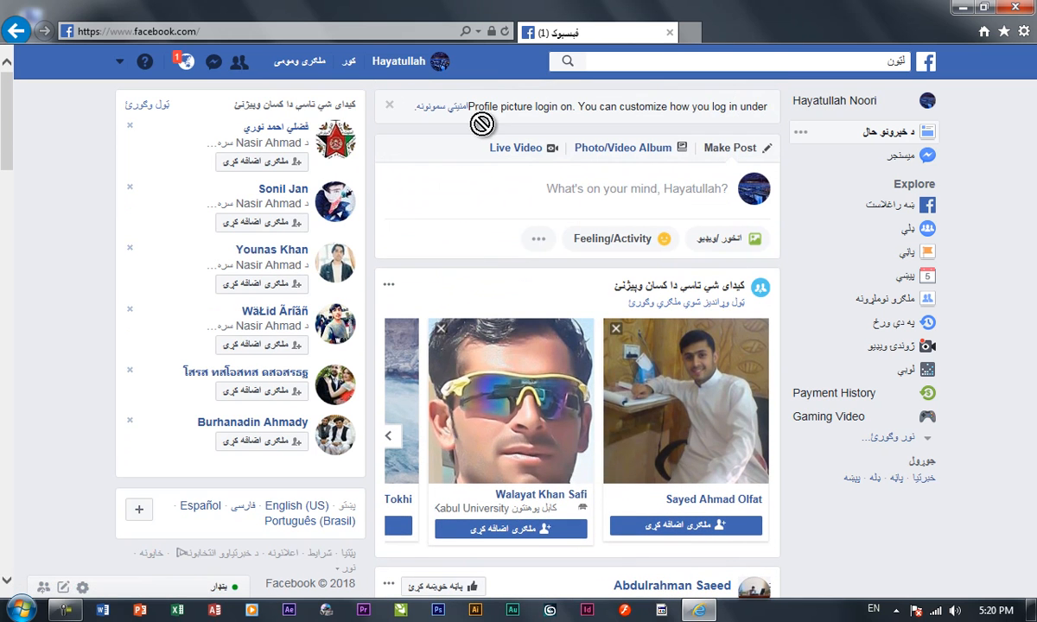
Step: Search Facebook for the person's username to list the single matching people result
left_click(599, 64)
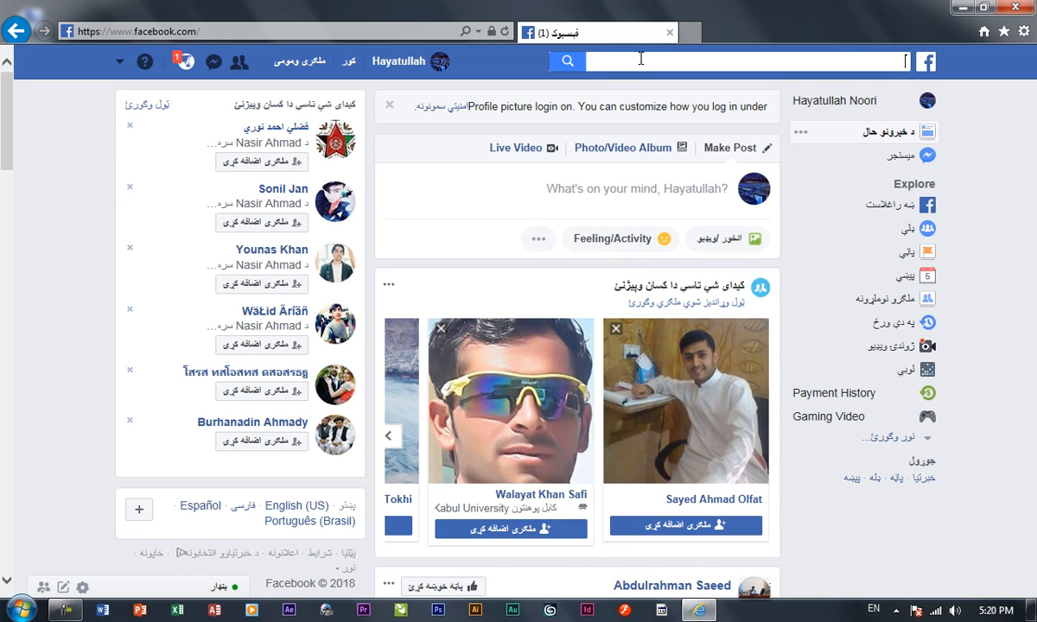
type("lemar")
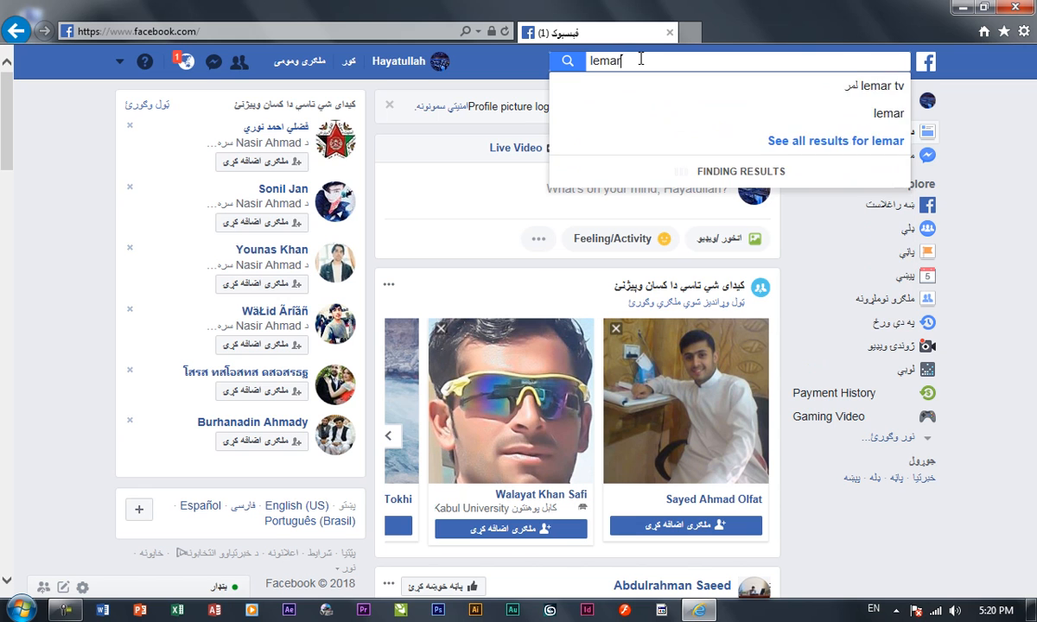
type("msl1")
key("Return")
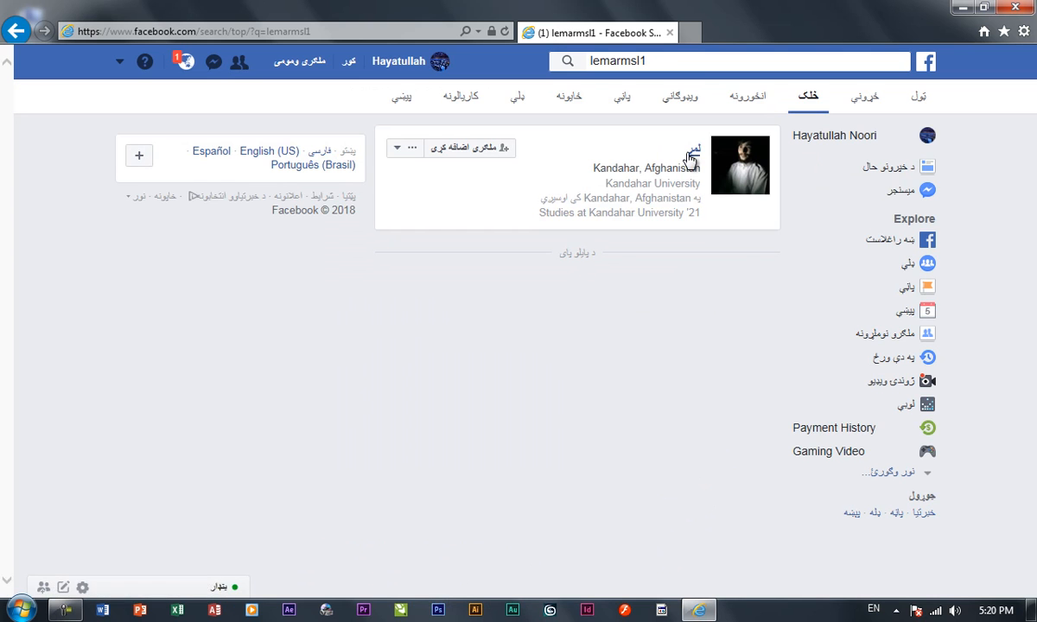
Step: Send the found person a friend request, add them to Close Friends, and view their profile
mouse_move(672, 186)
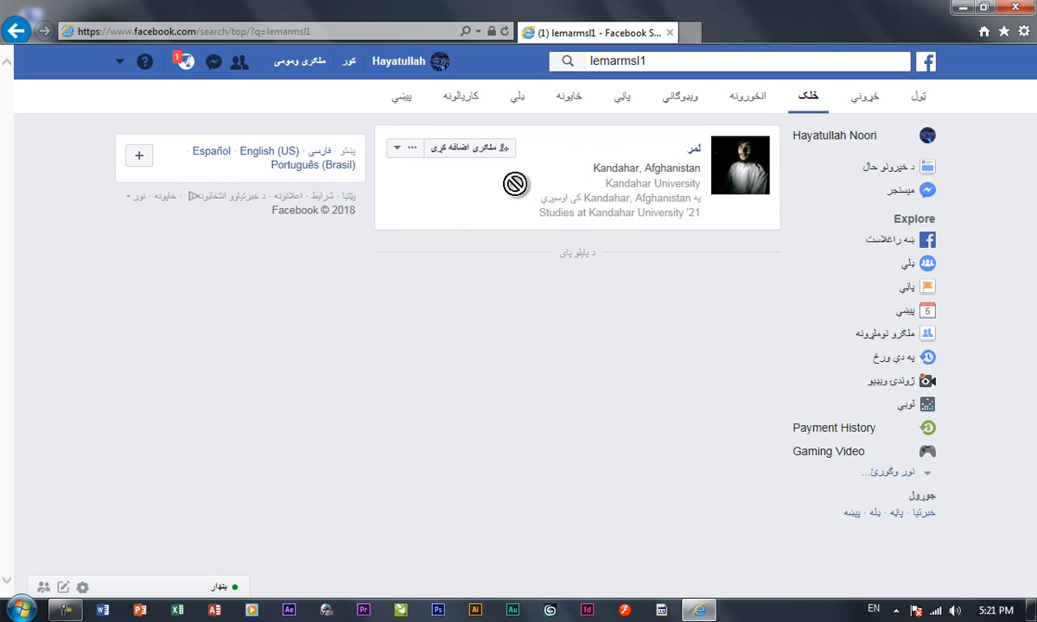
left_click(475, 152)
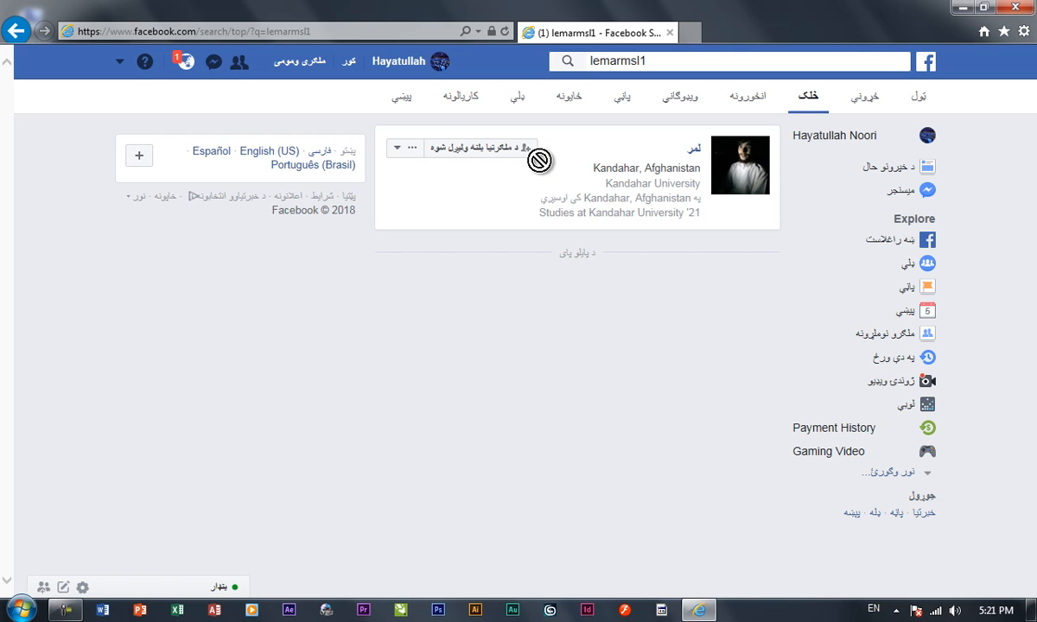
mouse_move(438, 156)
mouse_move(448, 176)
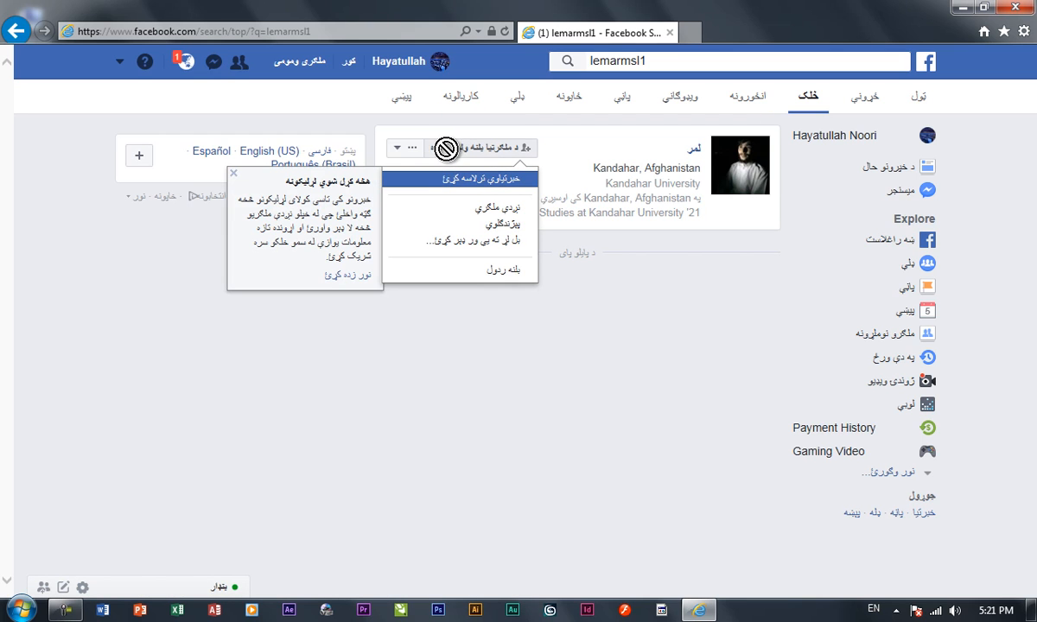
left_click(497, 209)
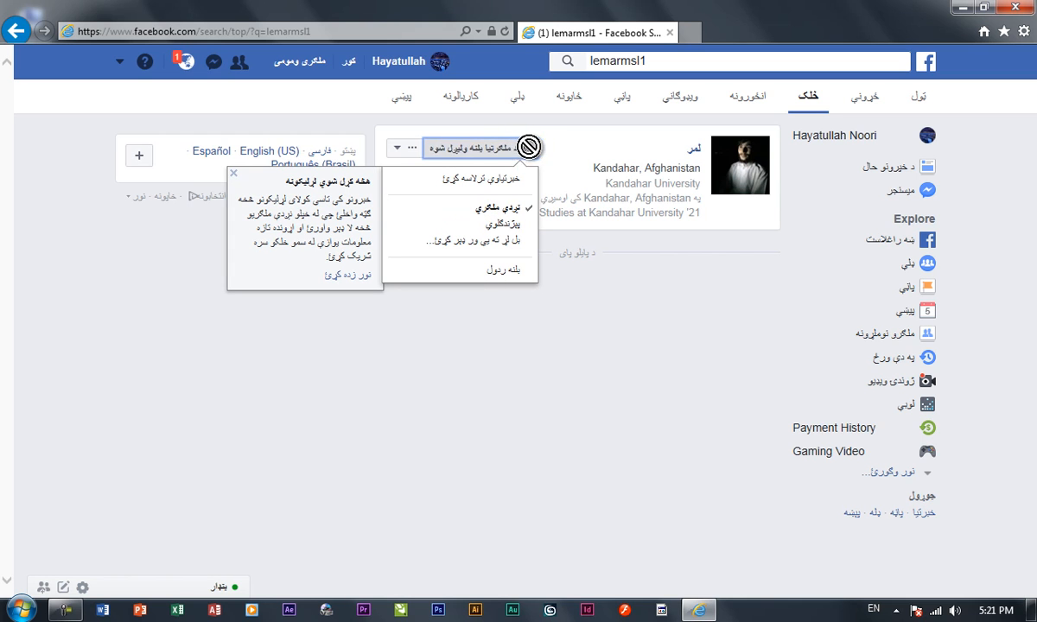
left_click(582, 172)
left_click(665, 156)
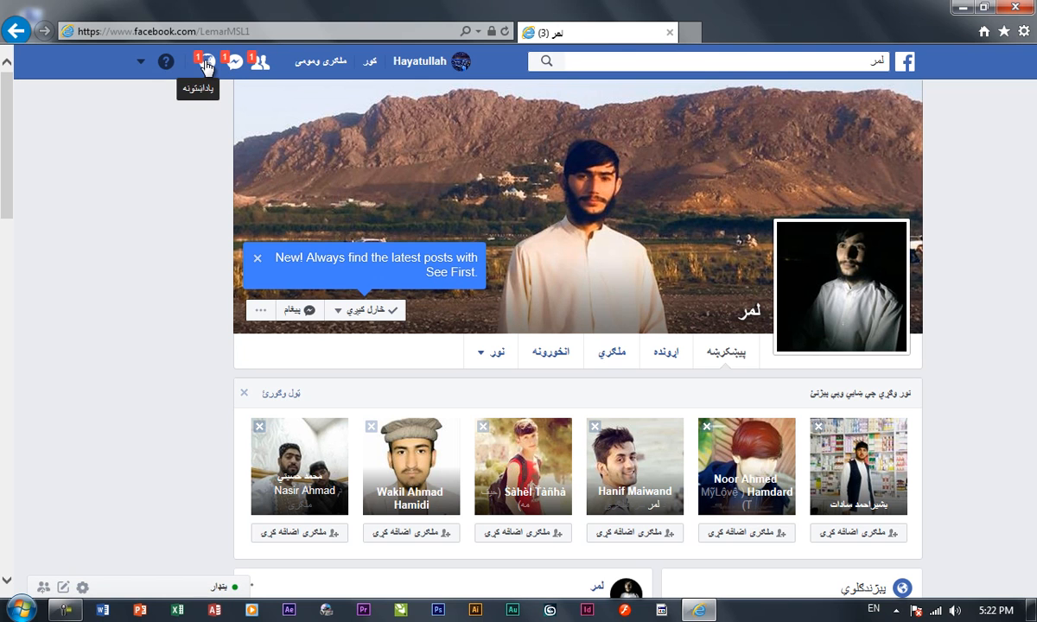
Step: Search for a second person by name, friend-request the second result, then show friend request suggestions
left_click(605, 60)
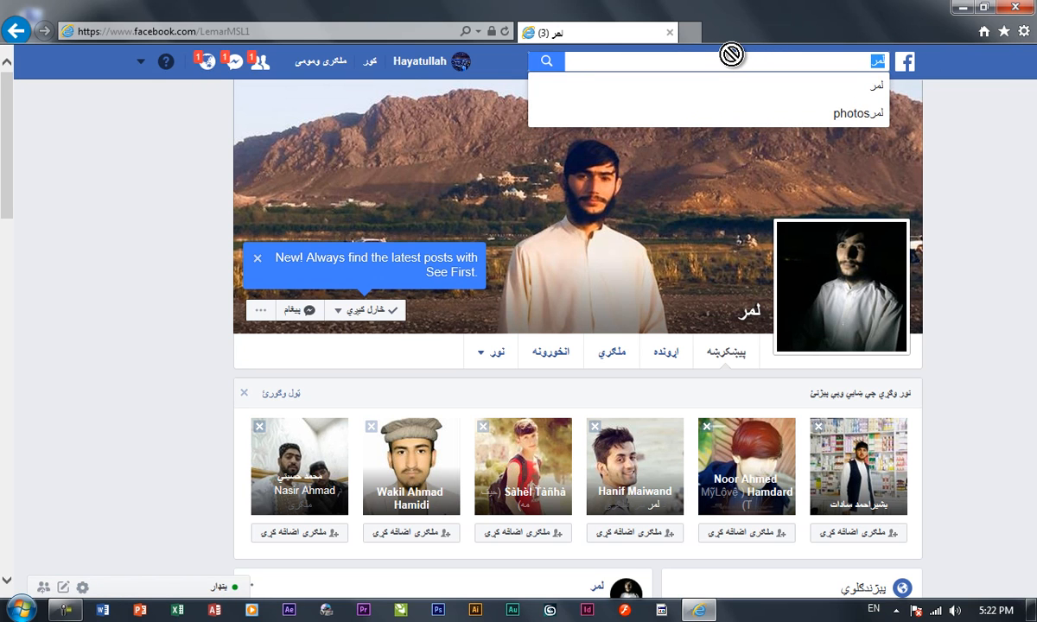
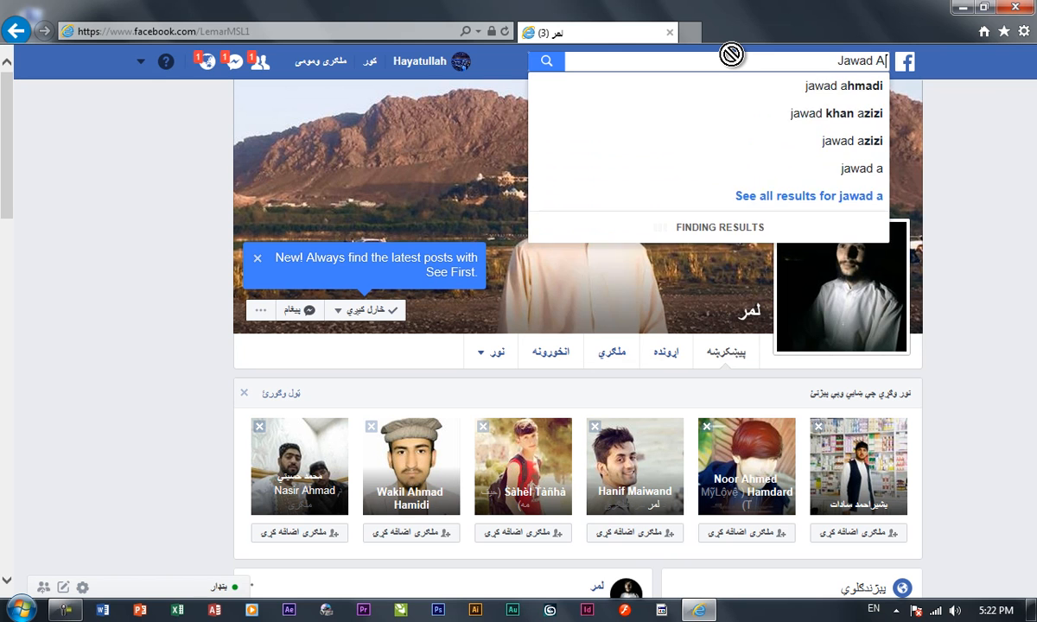
key("Return")
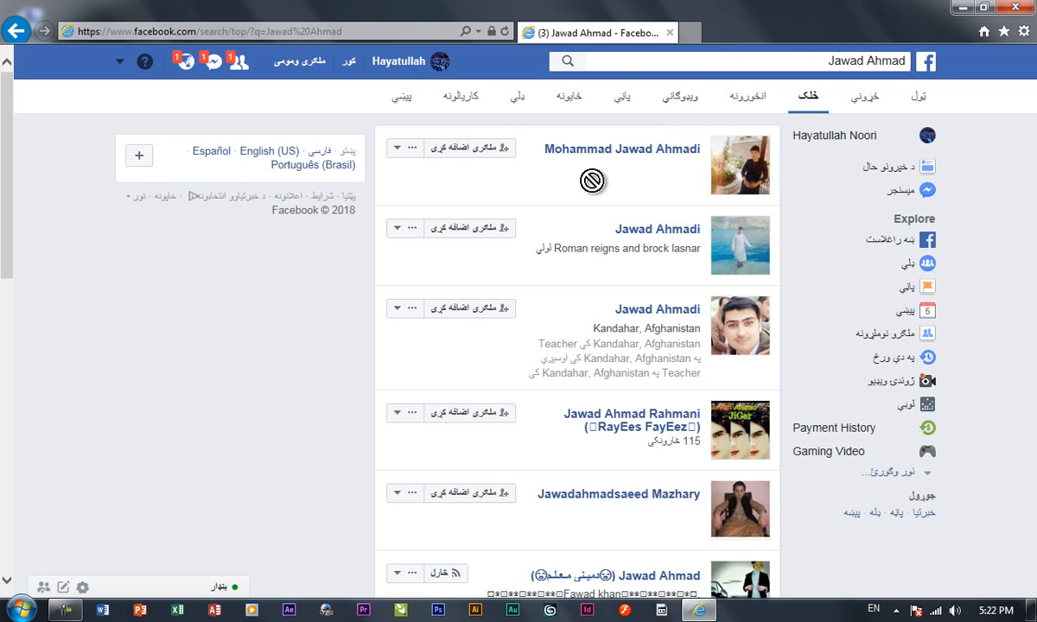
left_click(461, 232)
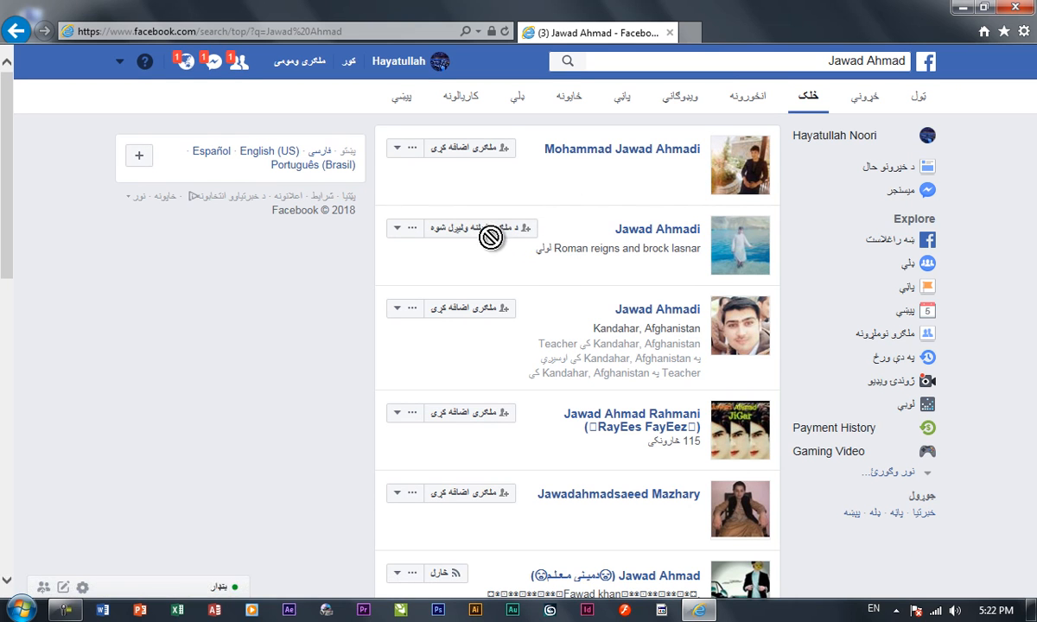
mouse_move(463, 233)
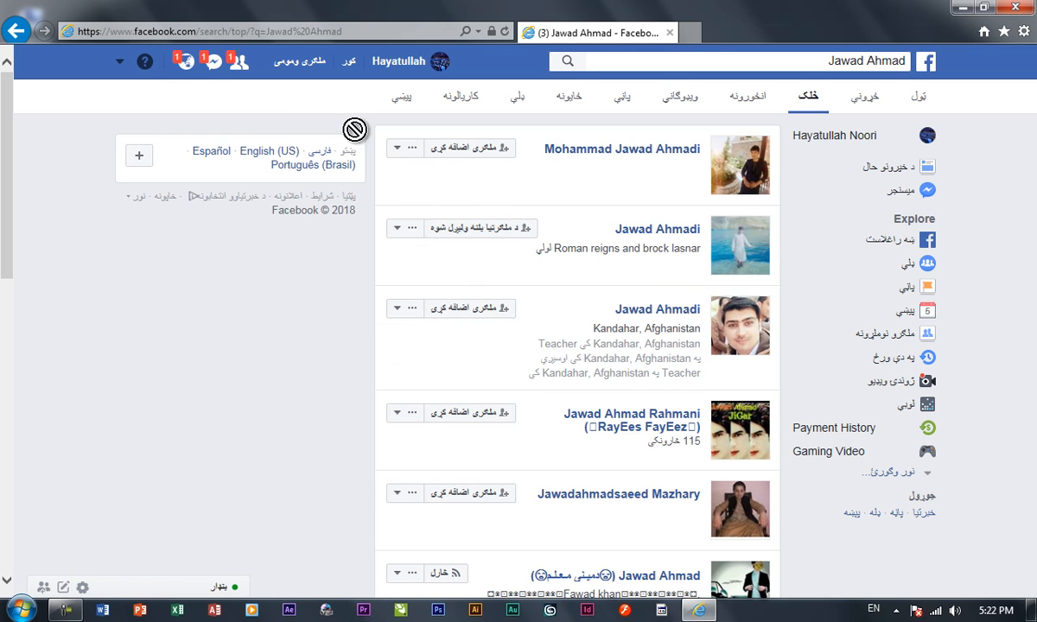
left_click(240, 68)
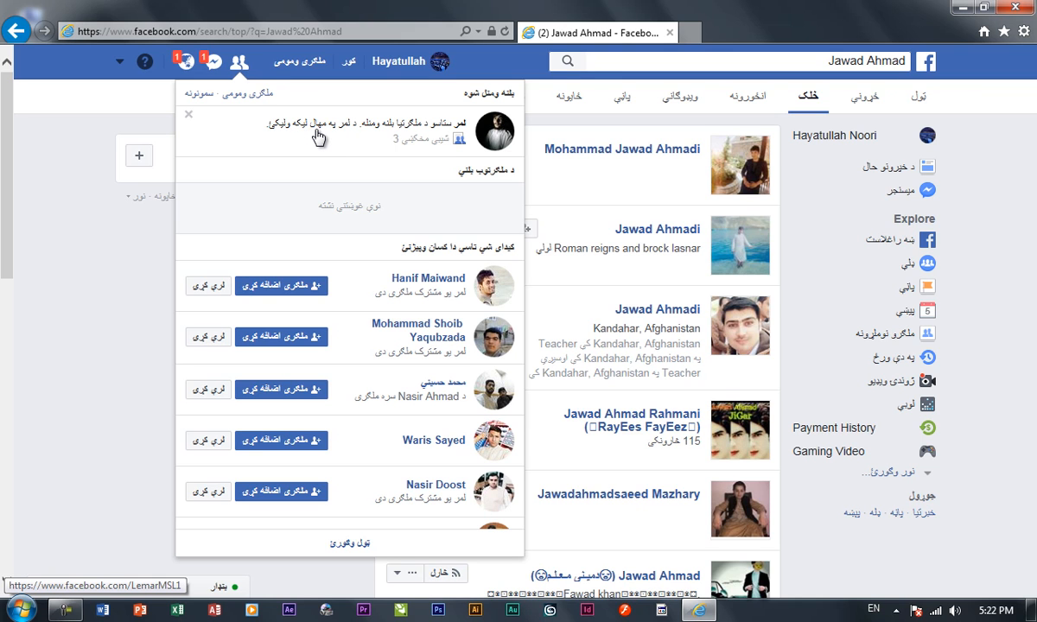
Step: Read the new Messenger message and notification, then close the notifications list
left_click(213, 63)
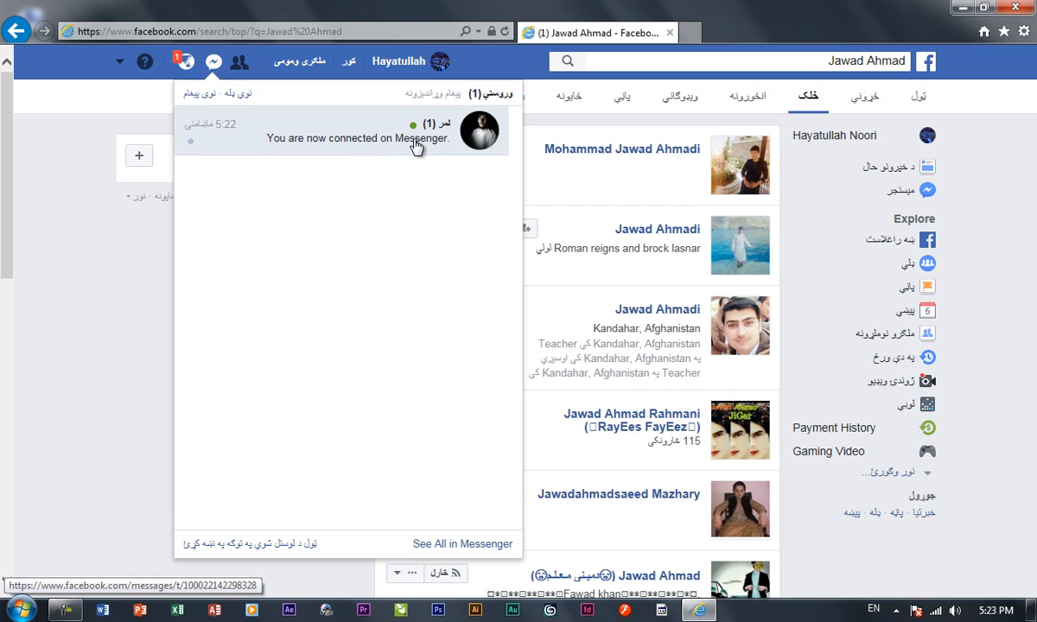
left_click(185, 63)
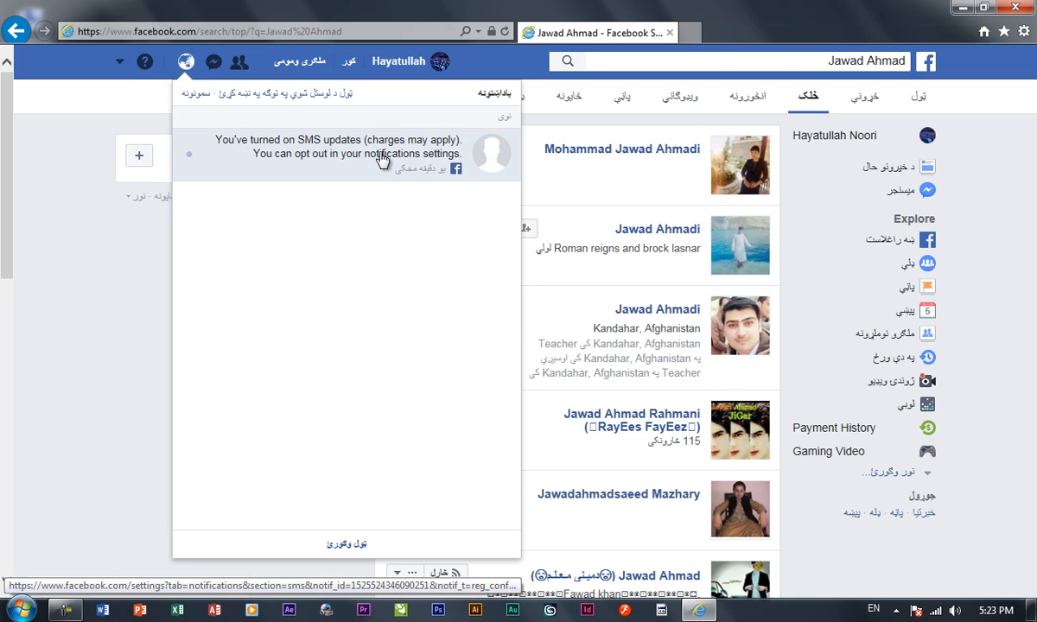
left_click(187, 62)
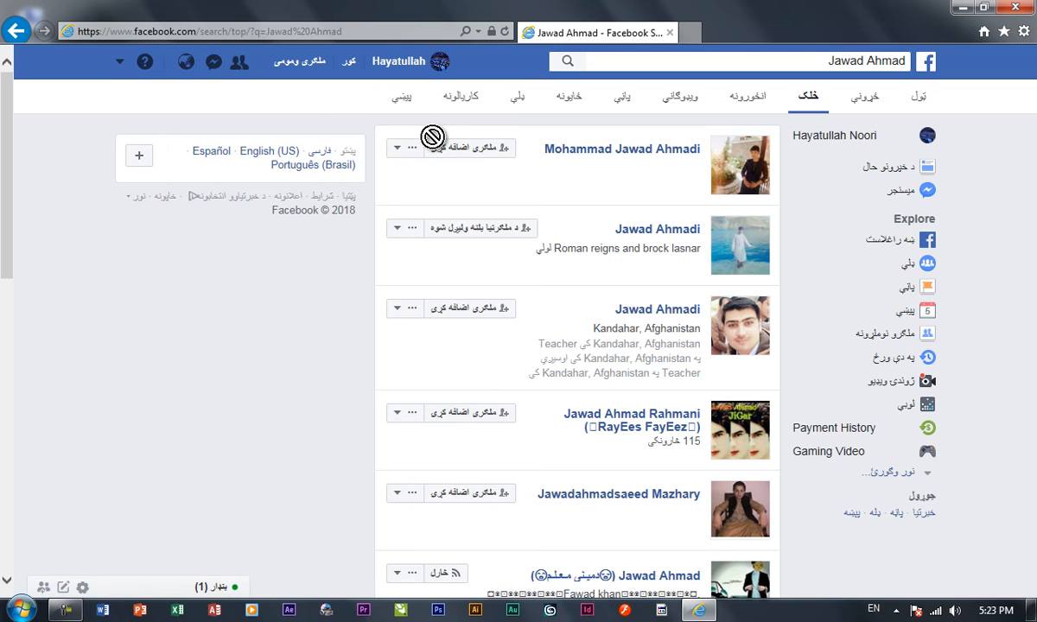
Step: Search for '1MNTonline' and filter the results to Pages, showing the single book page
left_click(797, 67)
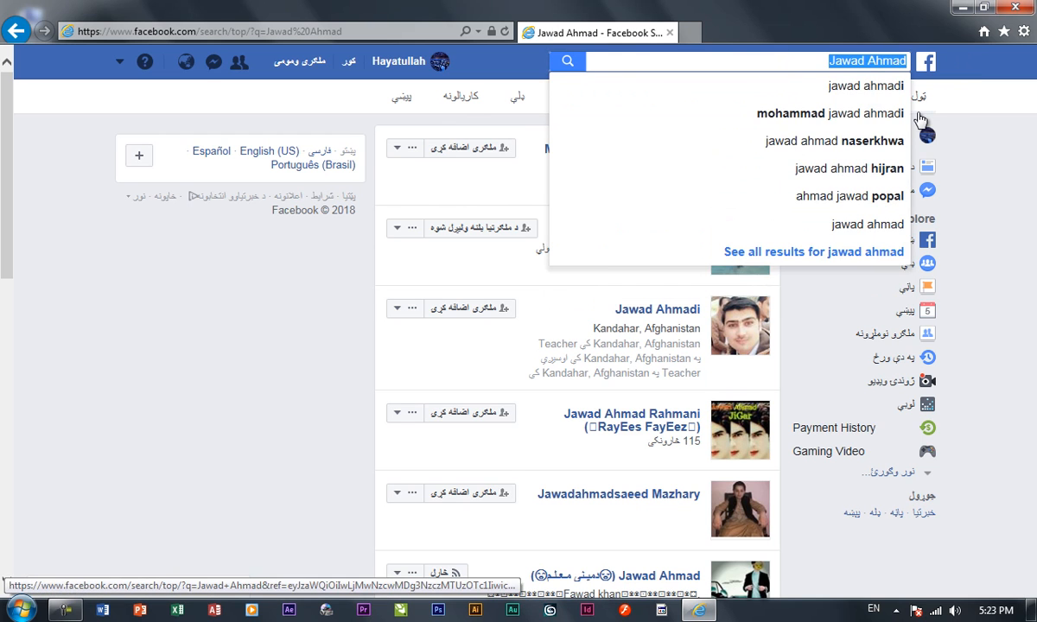
key("BackSpace")
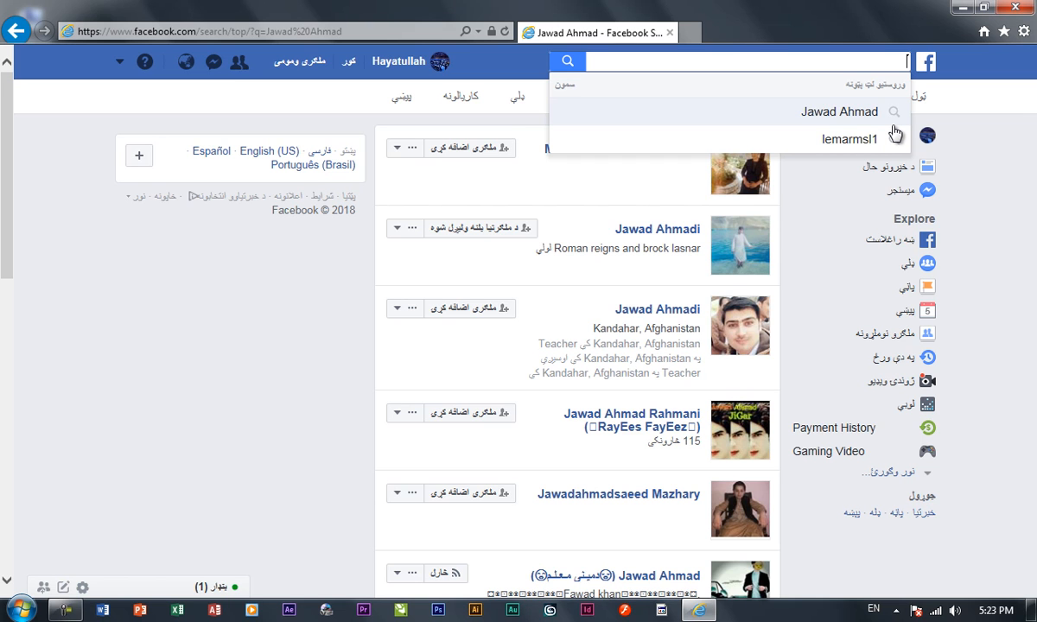
type("1MNN")
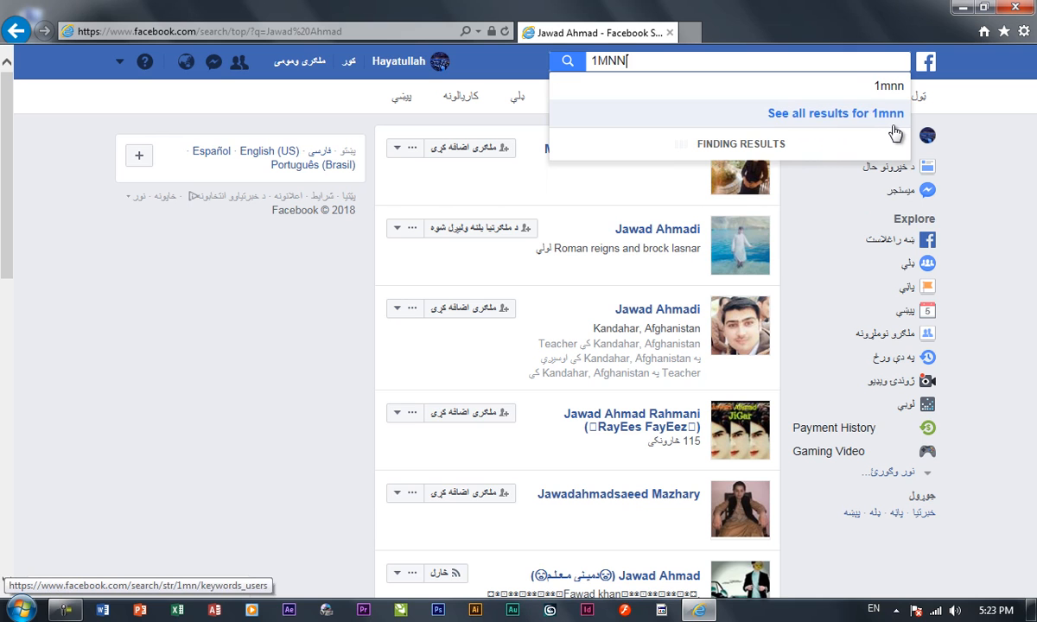
key("BackSpace")
type("t")
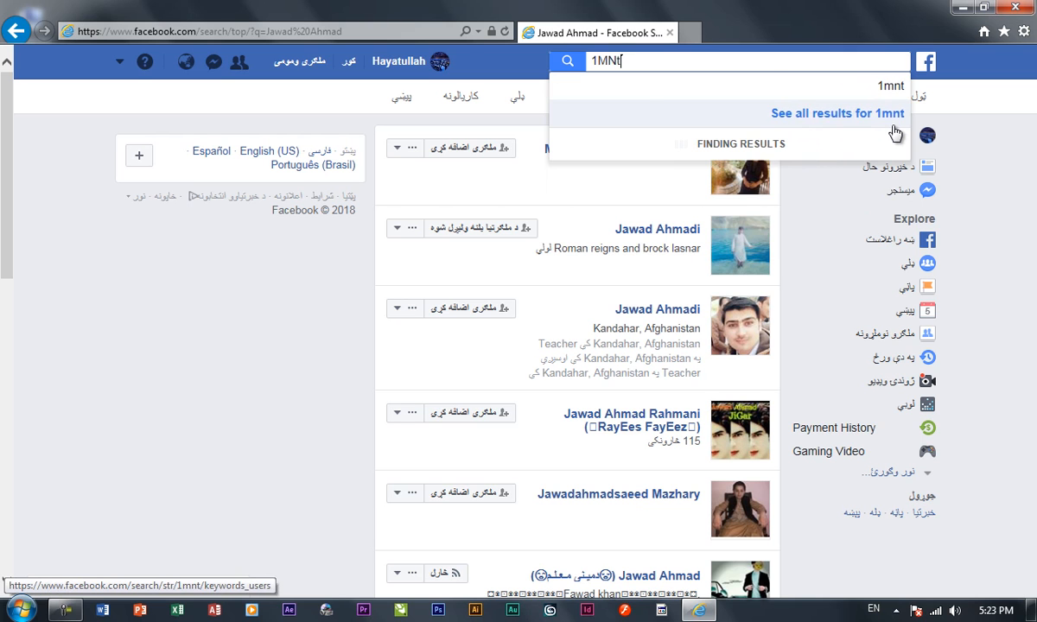
type("Online")
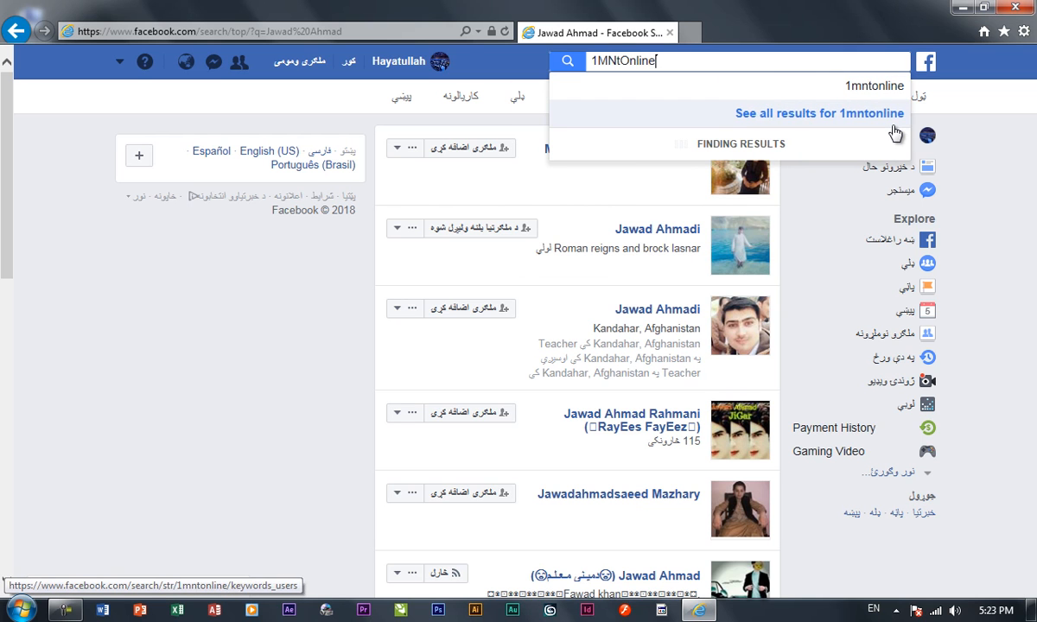
left_click(893, 126)
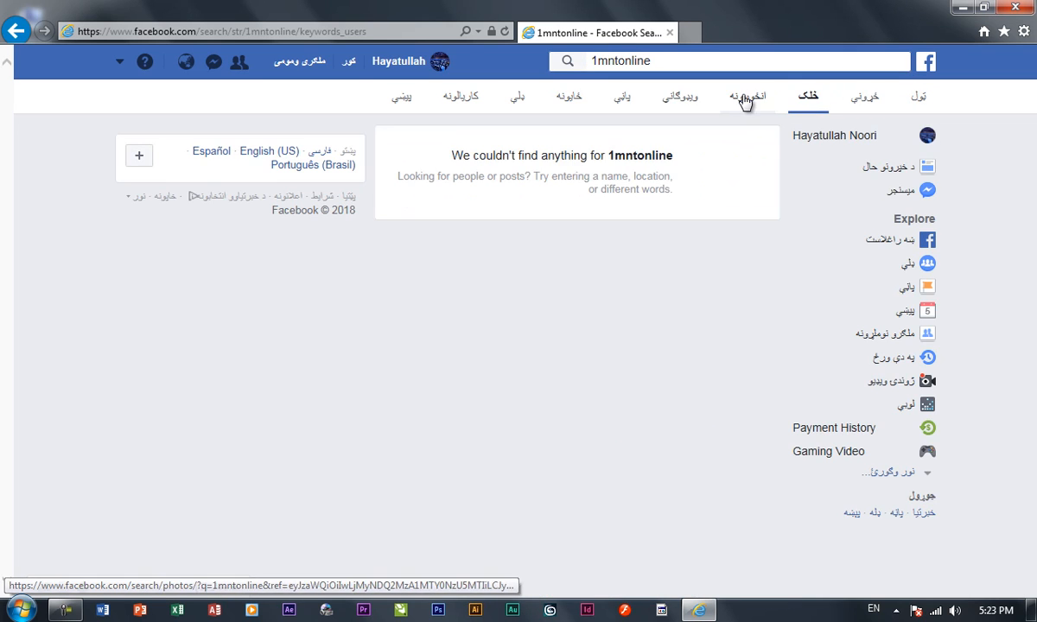
left_click(667, 60)
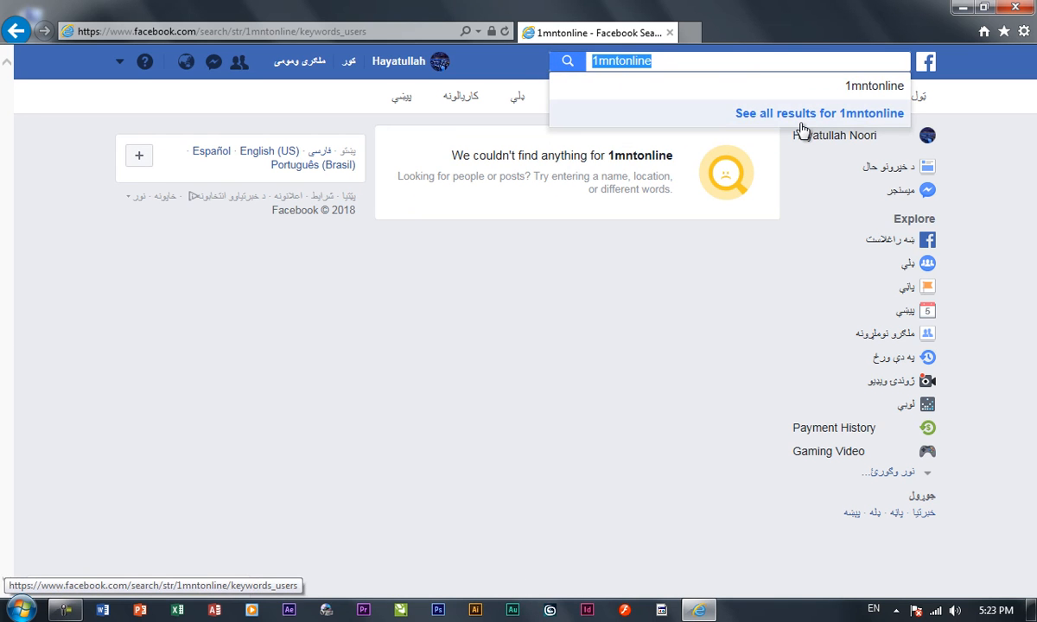
type("1MNT")
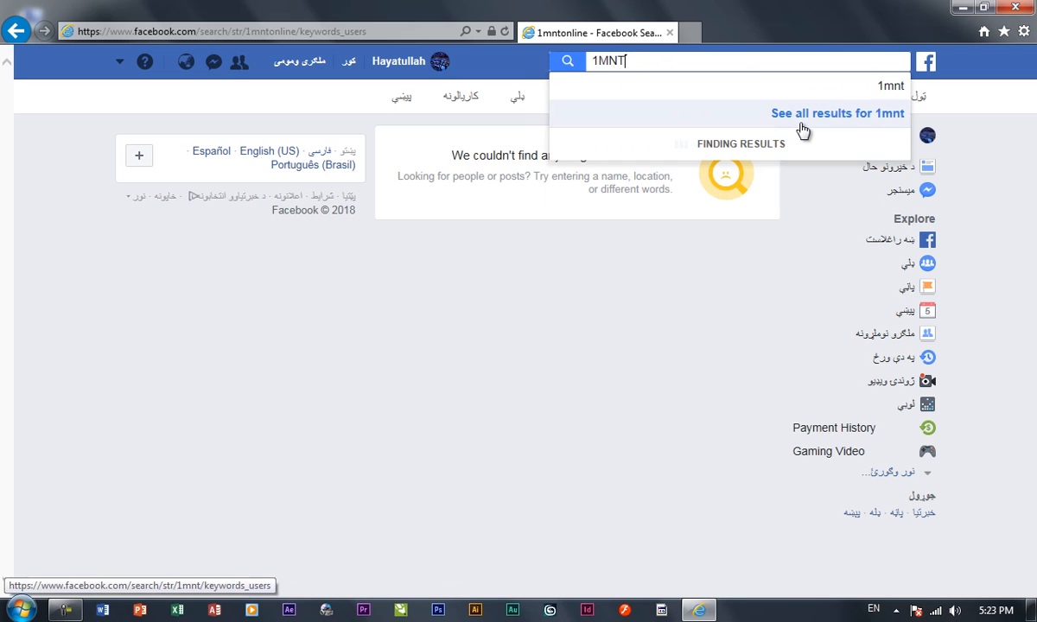
type("o")
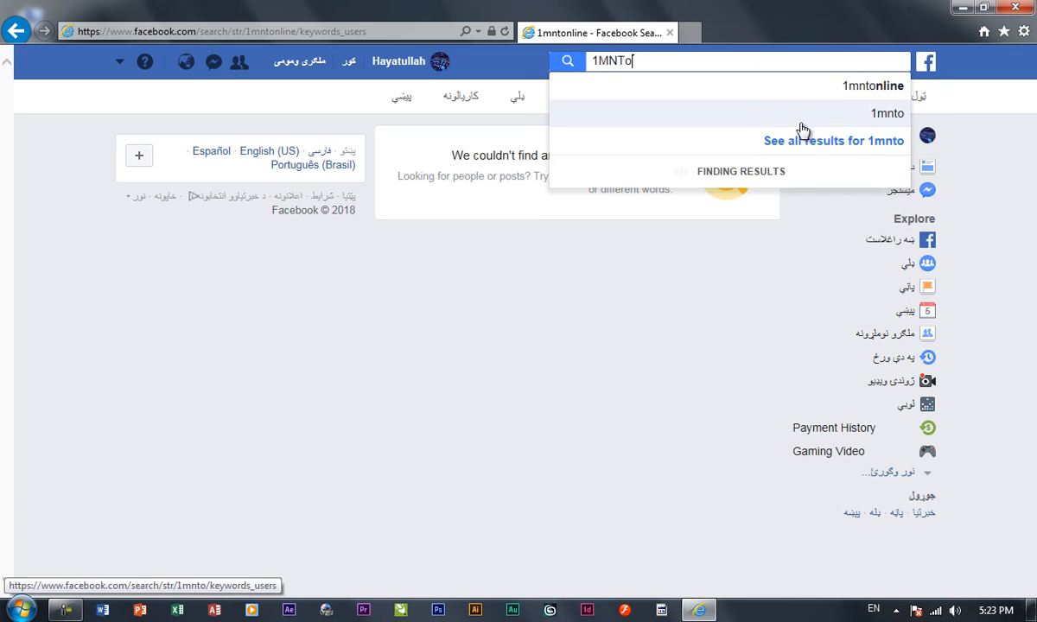
type("nline")
key("Return")
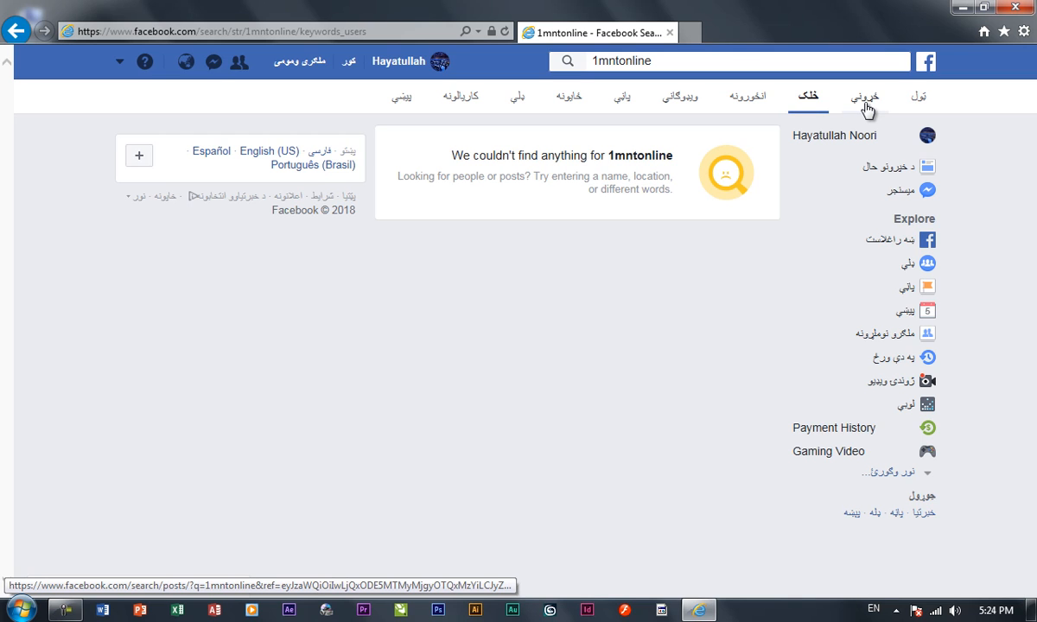
left_click(624, 101)
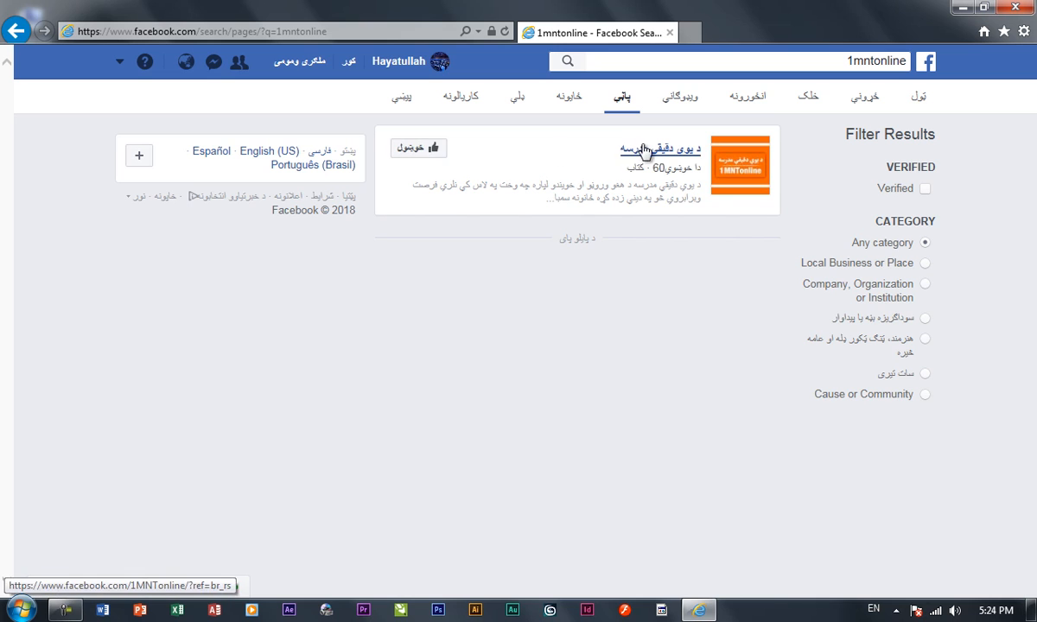
Step: Like the 1MNTonline page, open it to look it over, and return to the News Feed
left_click(428, 149)
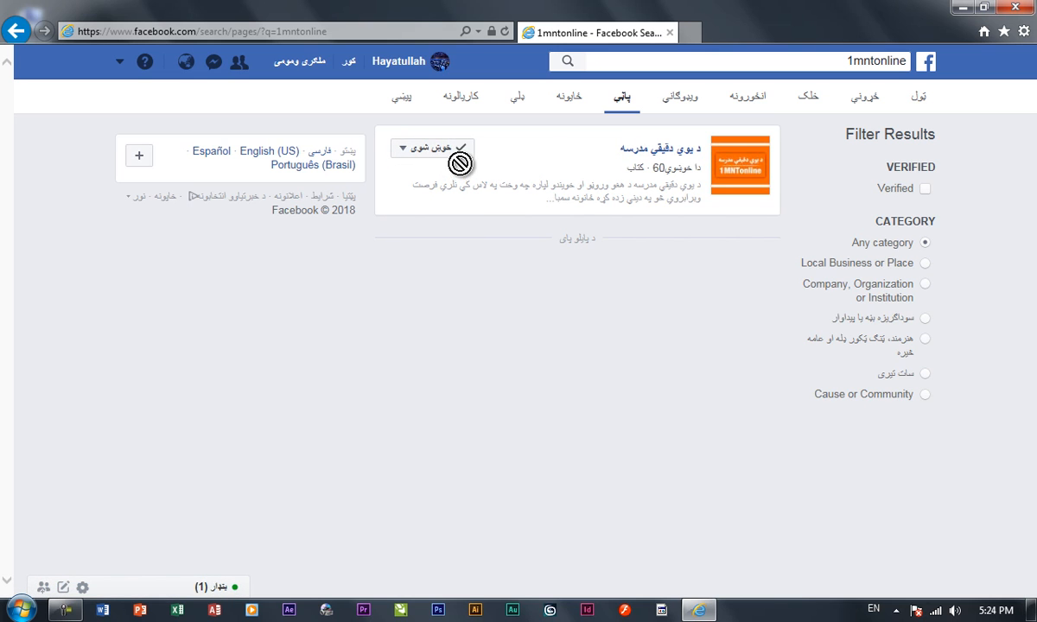
left_click(657, 160)
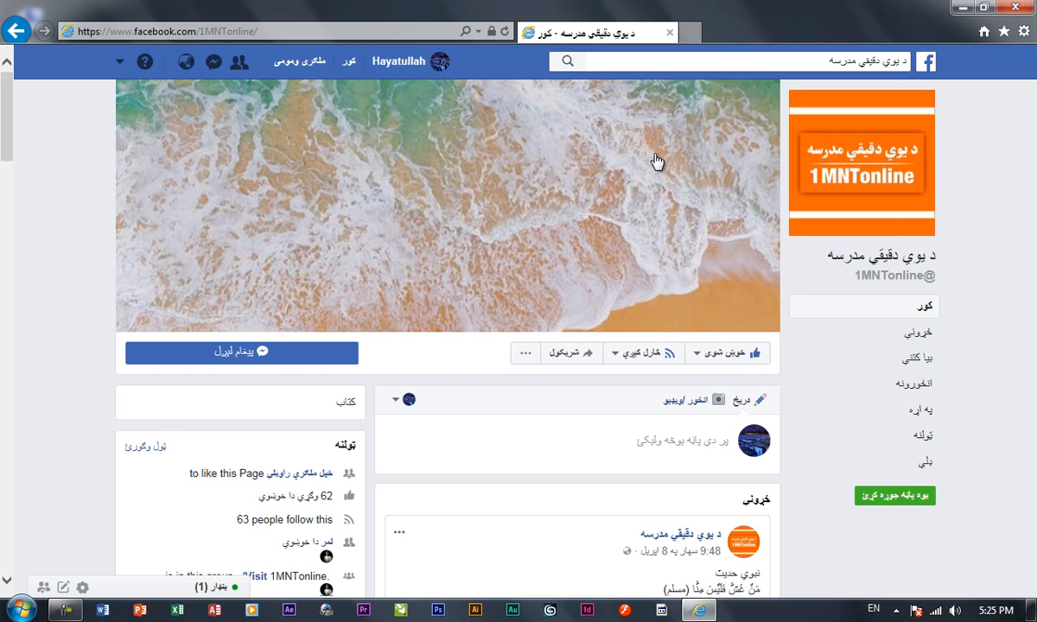
left_click(927, 66)
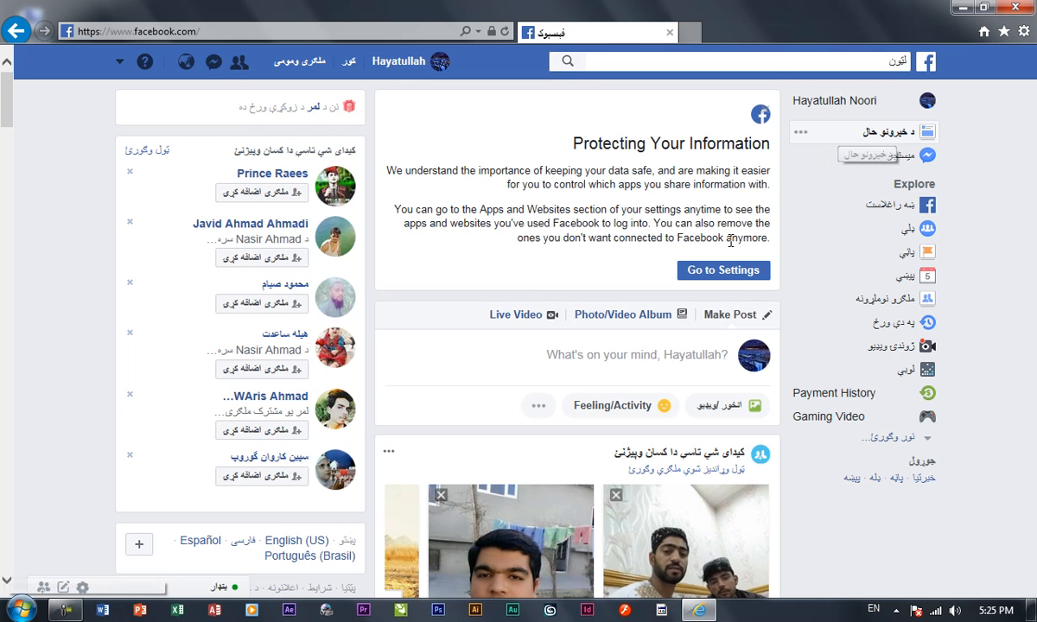
scroll(710, 273, "down", 1)
scroll(710, 273, "down", 5)
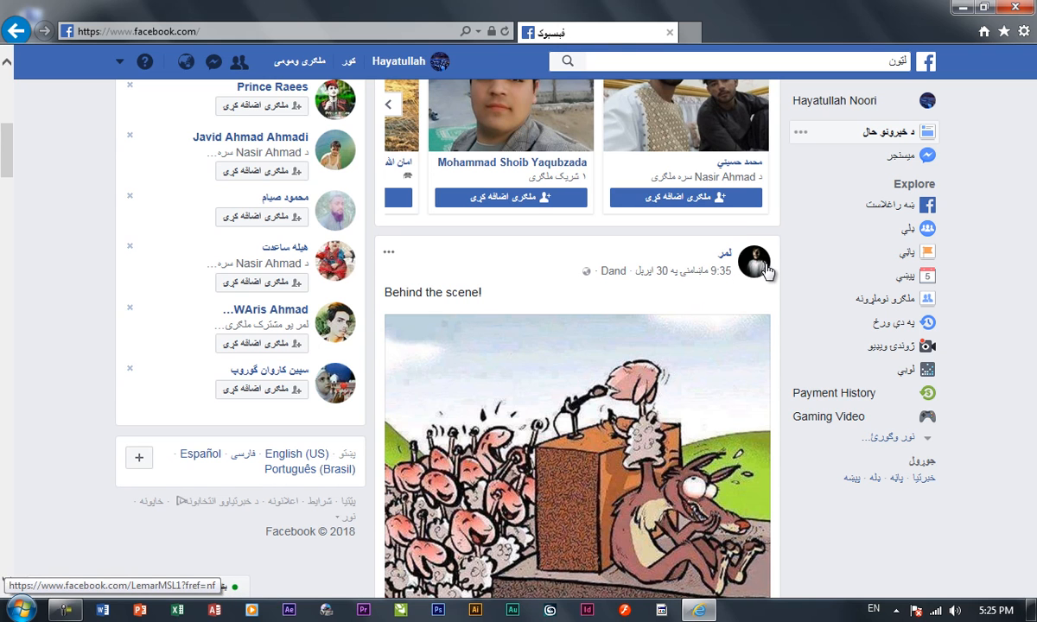
mouse_move(736, 299)
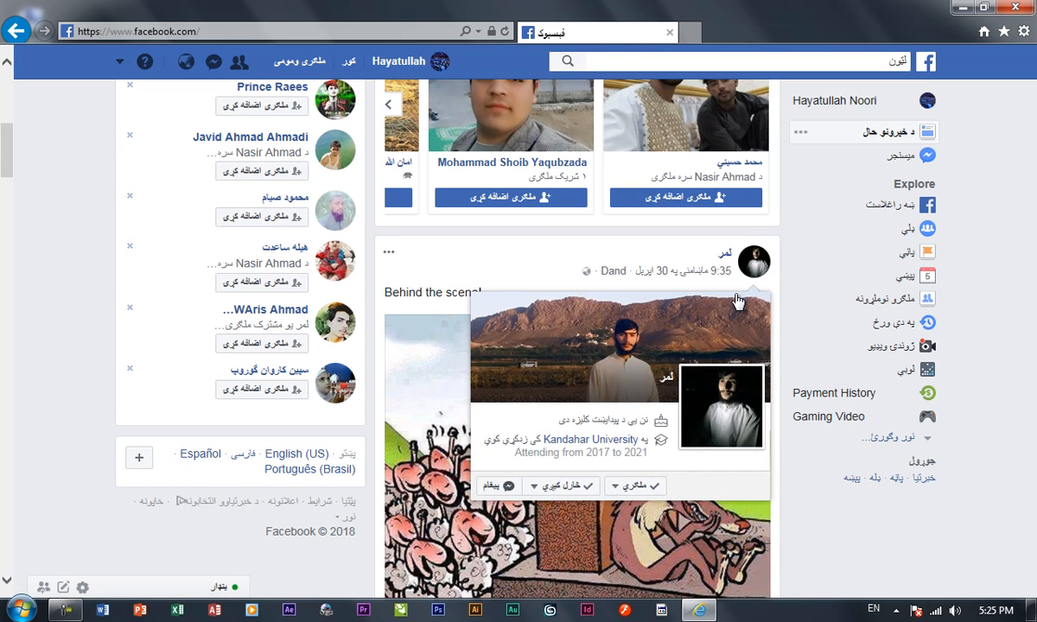
scroll(736, 299, "down", 1)
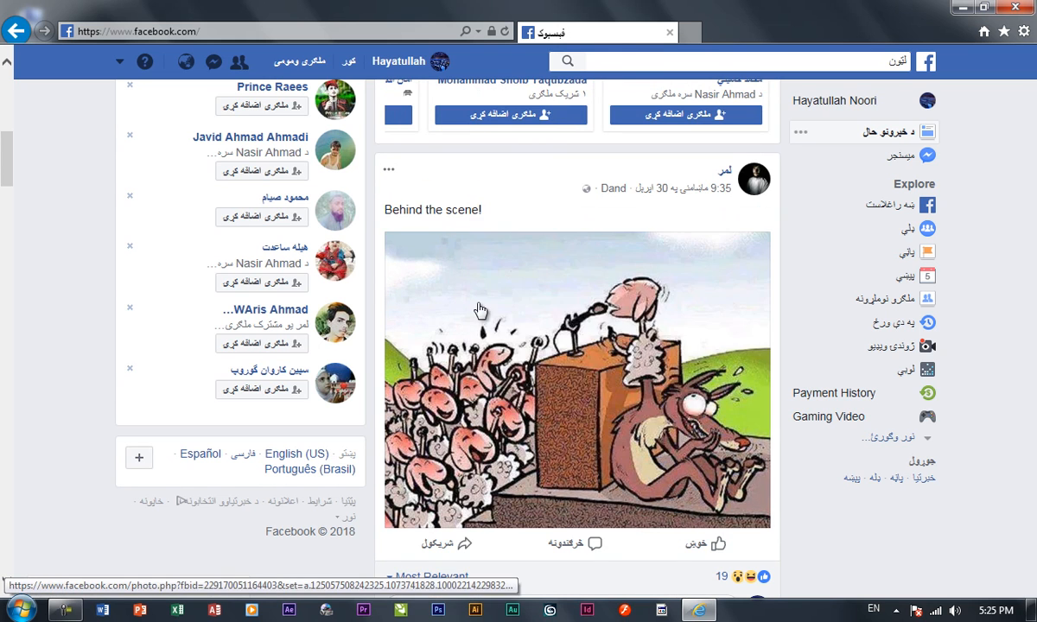
scroll(468, 317, "down", 1)
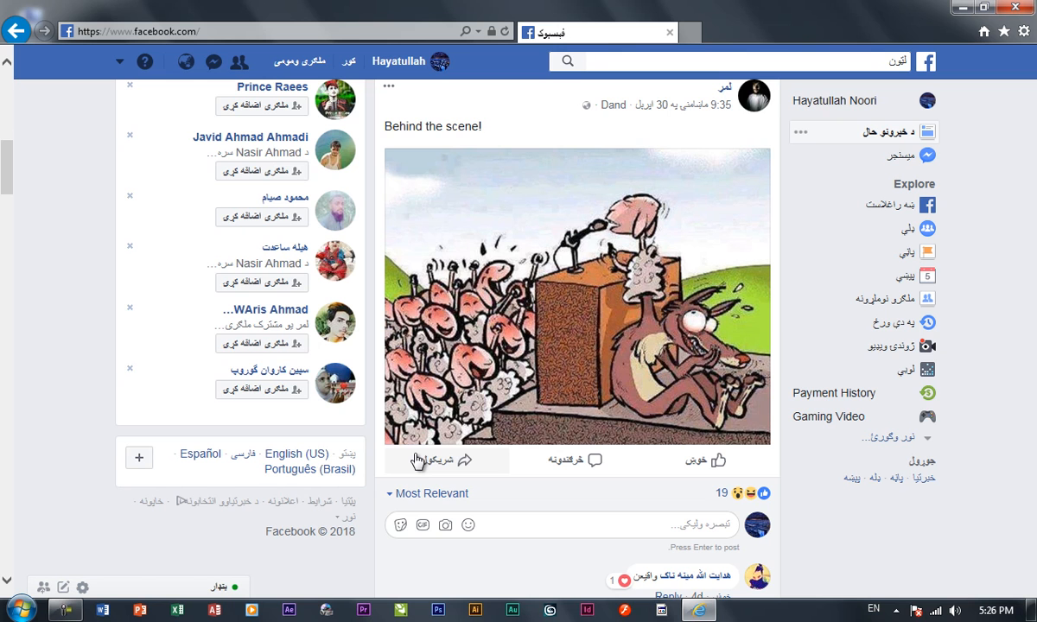
scroll(555, 547, "down", 5)
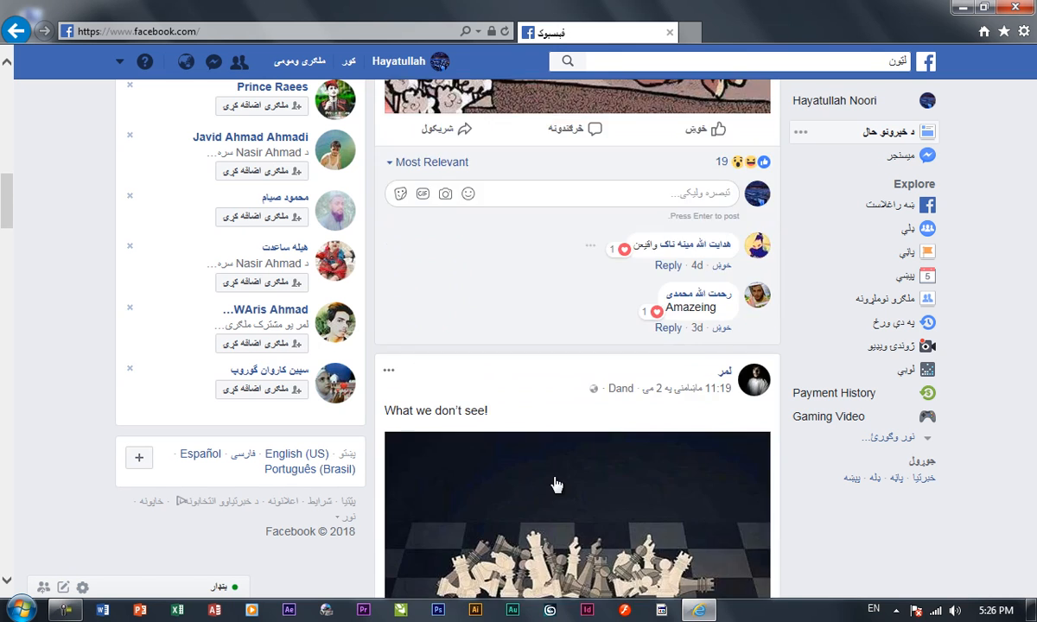
scroll(566, 476, "down", 6)
scroll(562, 449, "up", 10)
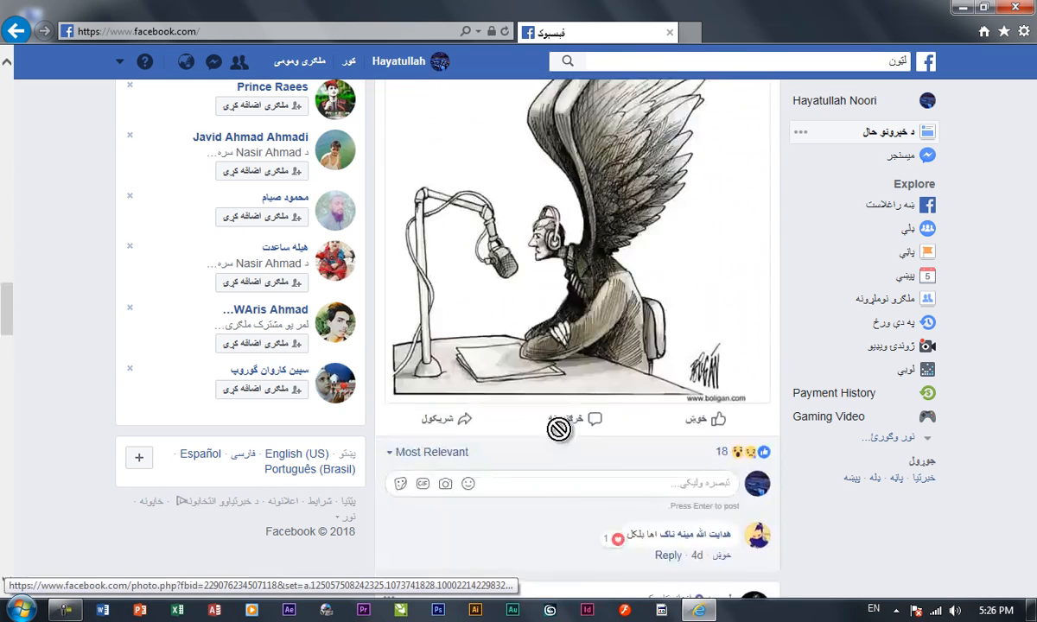
scroll(559, 436, "down", 13)
scroll(560, 437, "down", 5)
scroll(562, 436, "down", 7)
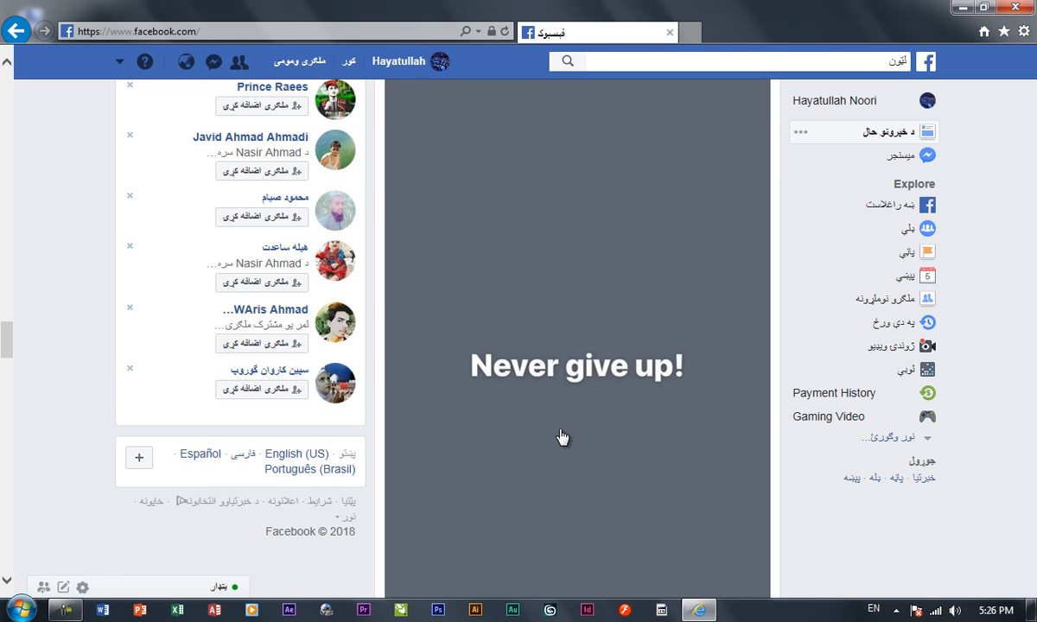
left_click_drag(560, 431, 559, 429)
left_click(65, 610)
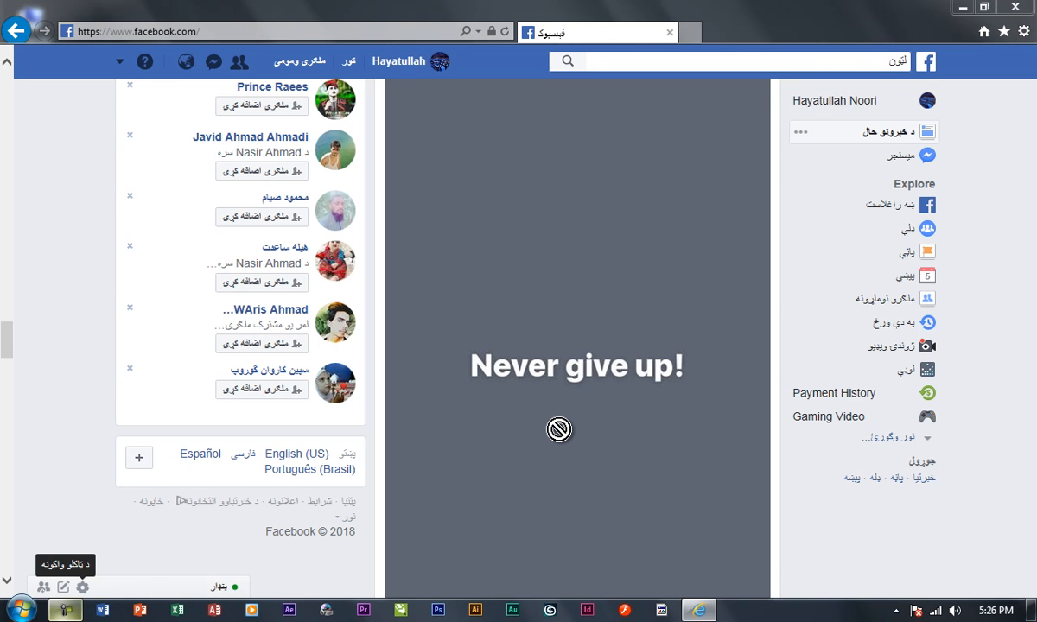